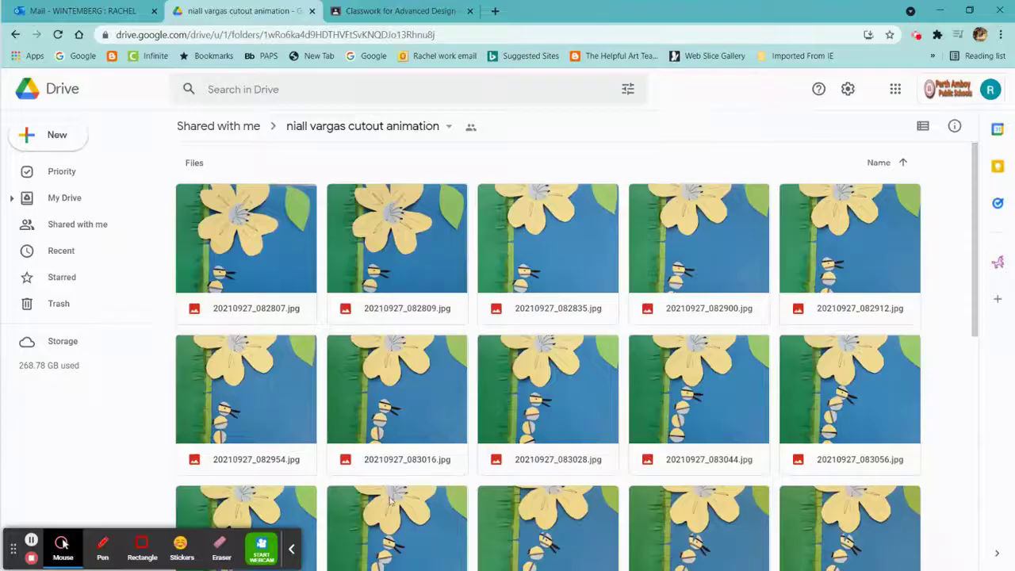
Browse the thumbnails of numbered caterpillar JPG photos in the shared cutout animation folder.
{"action": "left_click", "coordinate": [291, 549]}
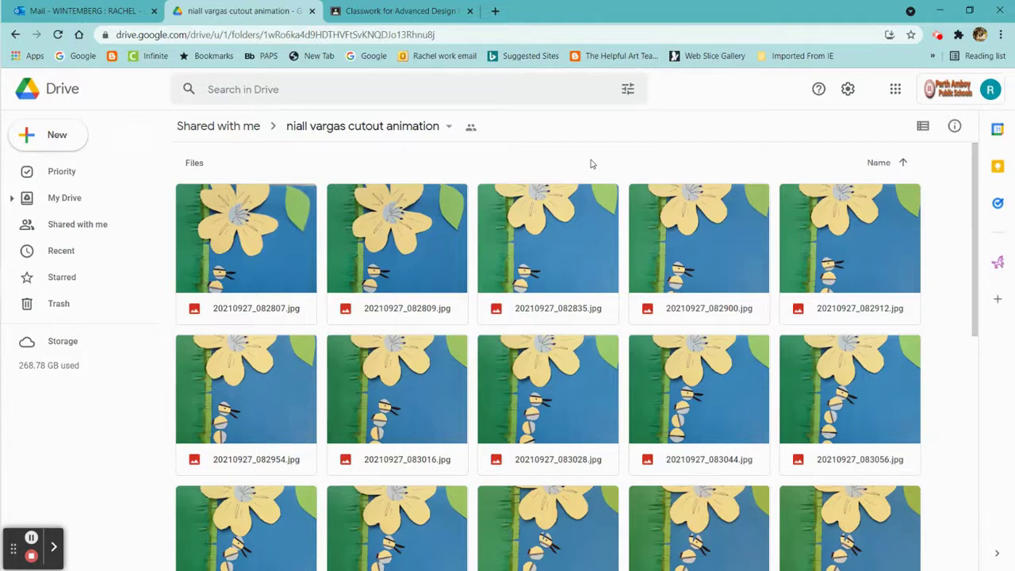
{"action": "scroll", "coordinate": [587, 266], "scroll_direction": "down", "scroll_amount": 10}
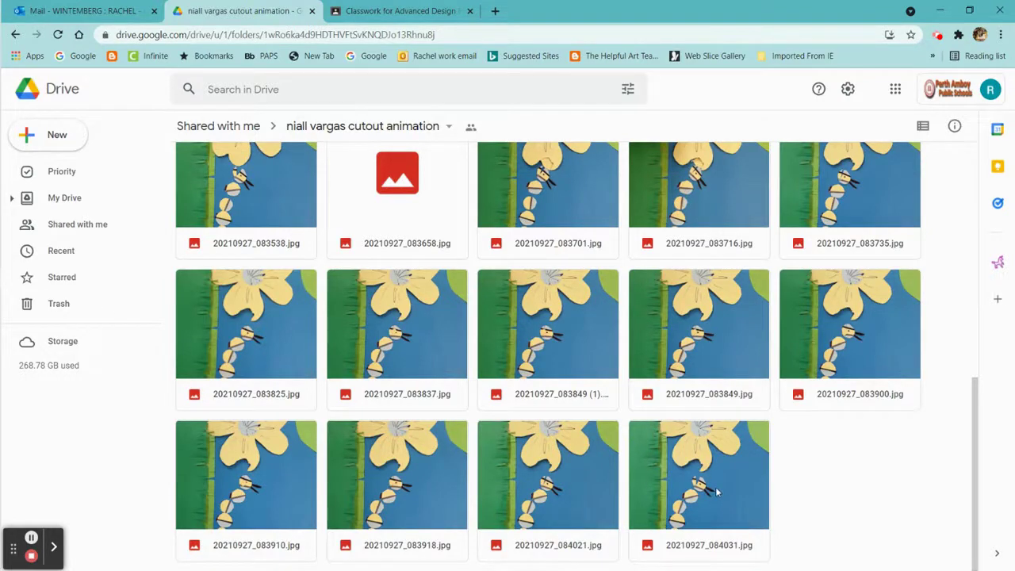
{"action": "scroll", "coordinate": [716, 491], "scroll_direction": "up", "scroll_amount": 10}
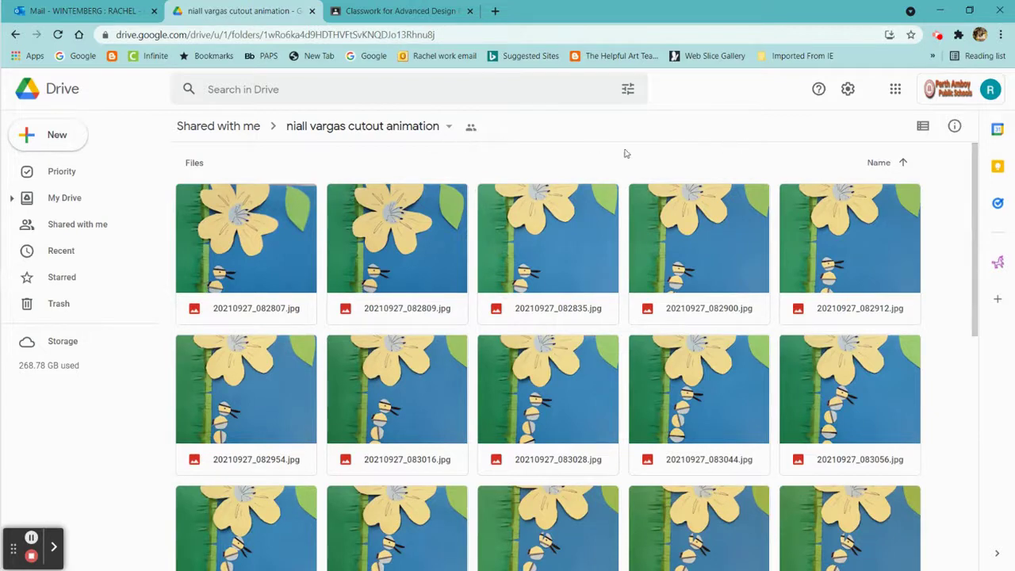
Download the cutout animation folder as a zip from its breadcrumb menu and open it.
{"action": "left_click", "coordinate": [435, 125]}
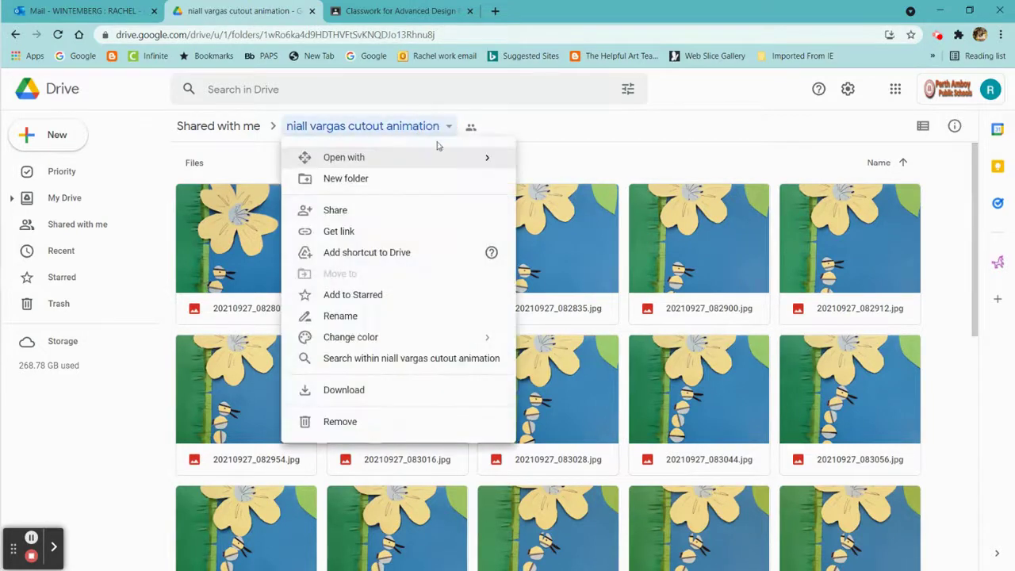
{"action": "left_click", "coordinate": [388, 390]}
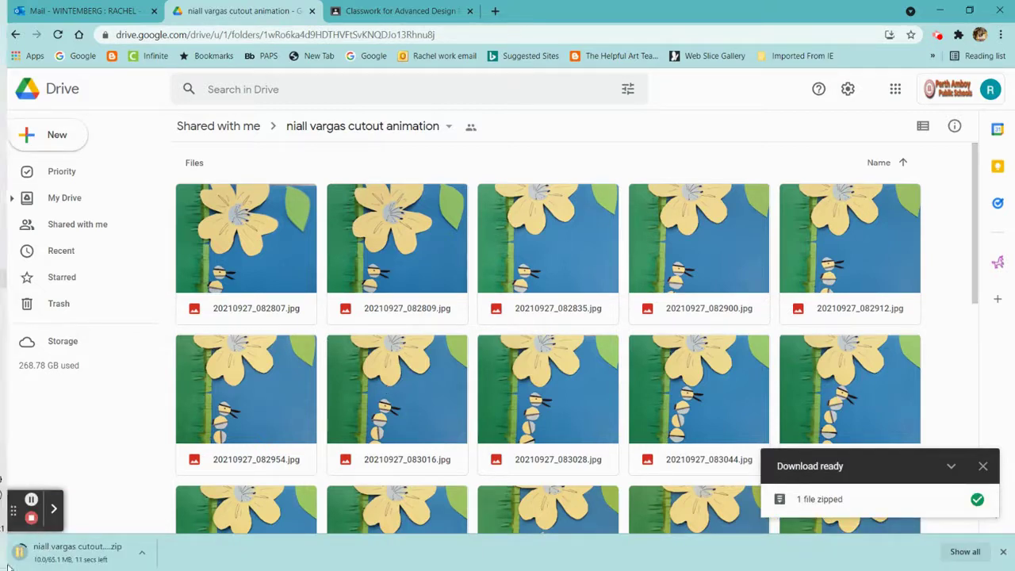
{"action": "left_click", "coordinate": [103, 559]}
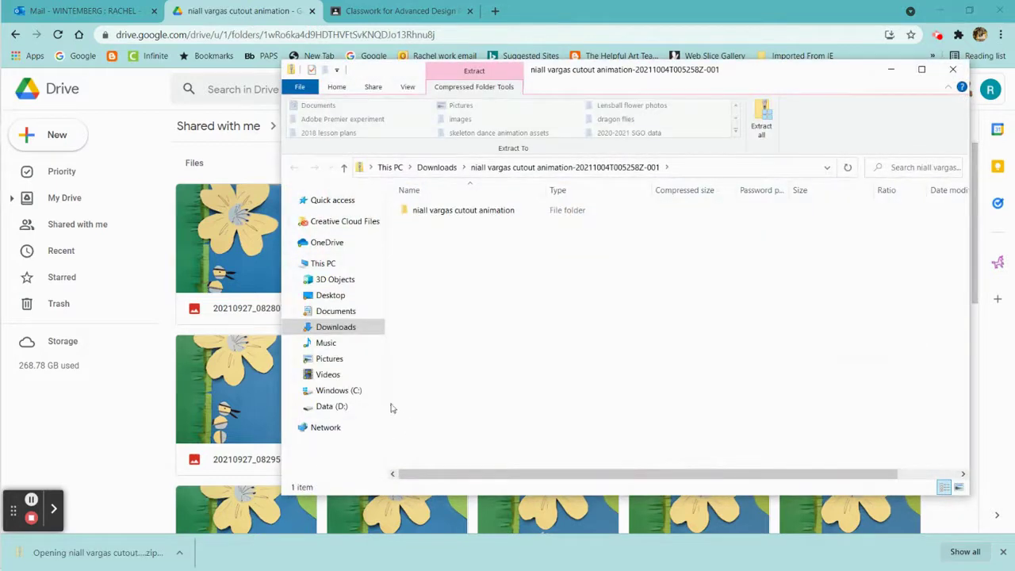
Extract the zipped photo folder to Downloads, then close both File Explorer windows.
{"action": "left_click", "coordinate": [499, 212]}
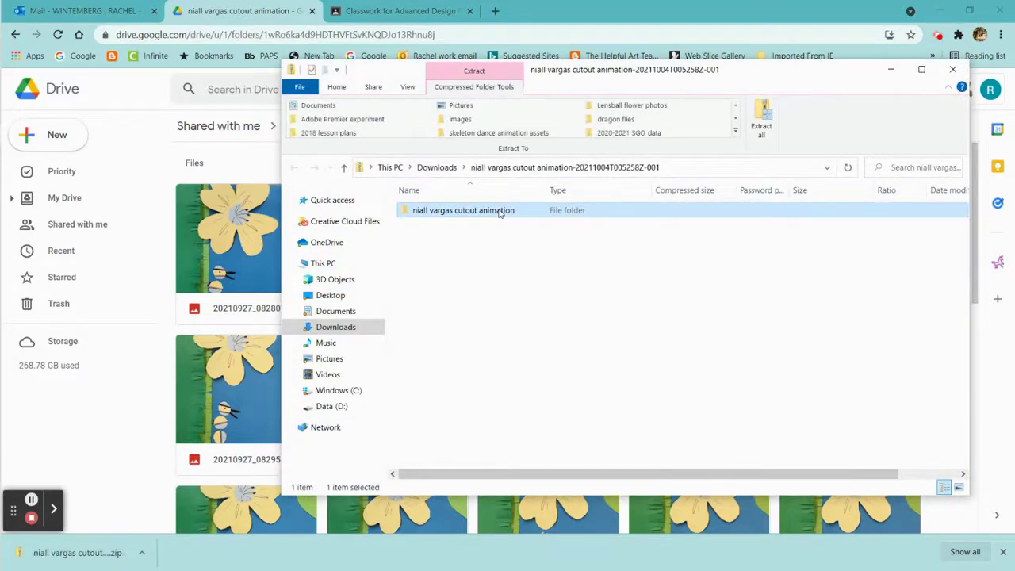
{"action": "right_click", "coordinate": [500, 212]}
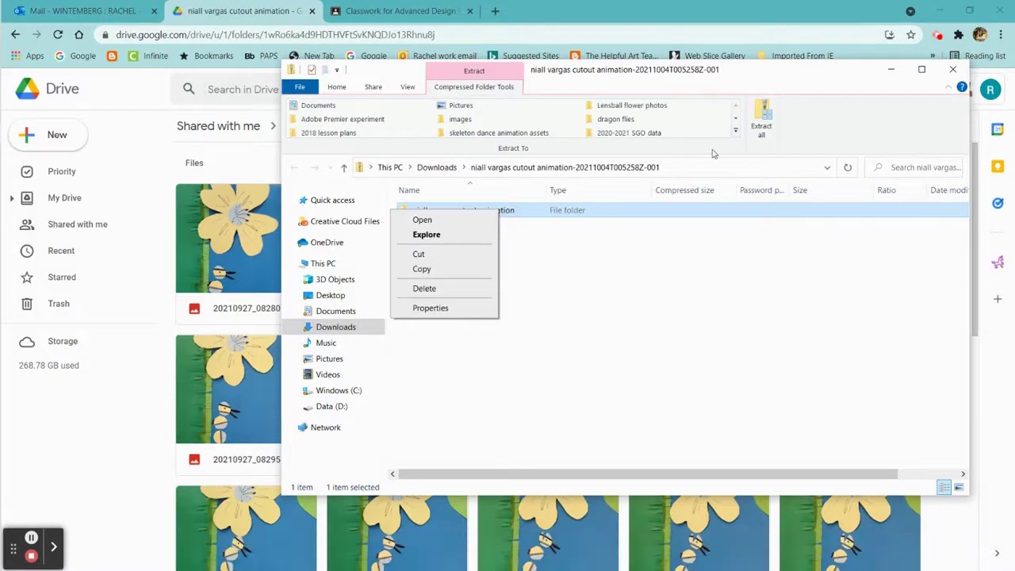
{"action": "left_click", "coordinate": [552, 211]}
{"action": "double_click", "coordinate": [551, 210]}
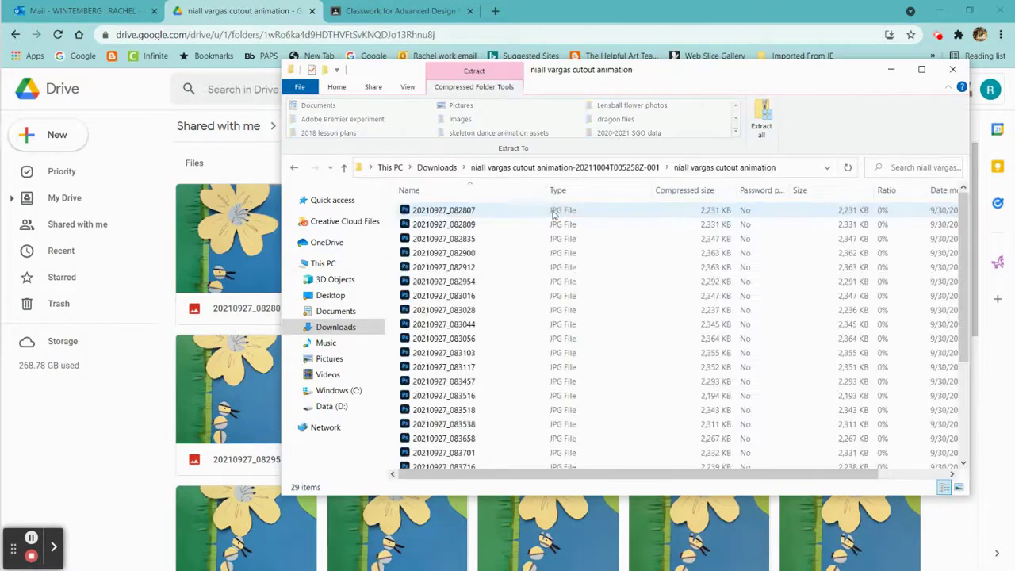
{"action": "left_click", "coordinate": [761, 122]}
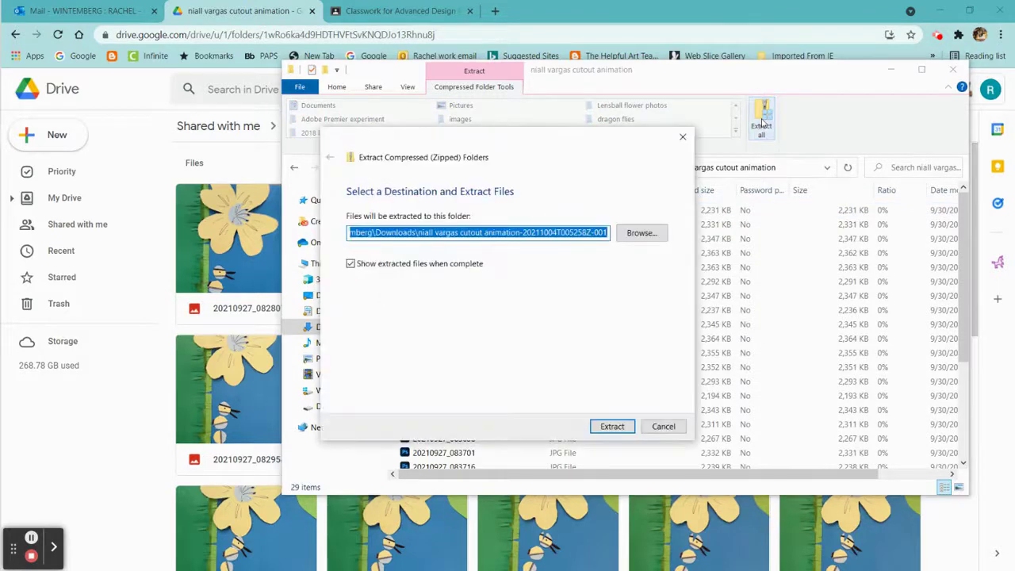
{"action": "left_click", "coordinate": [612, 426]}
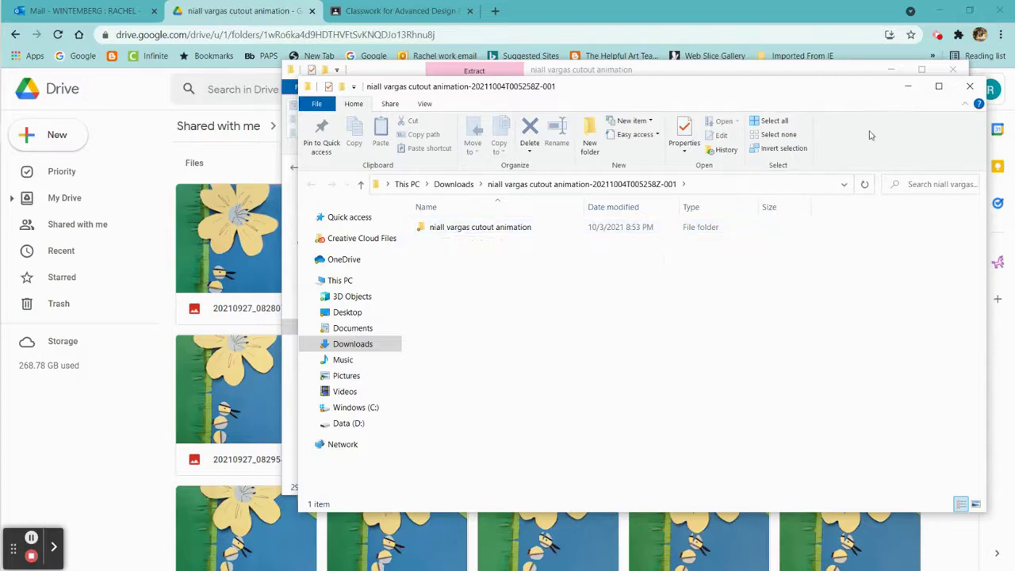
{"action": "left_click", "coordinate": [968, 86]}
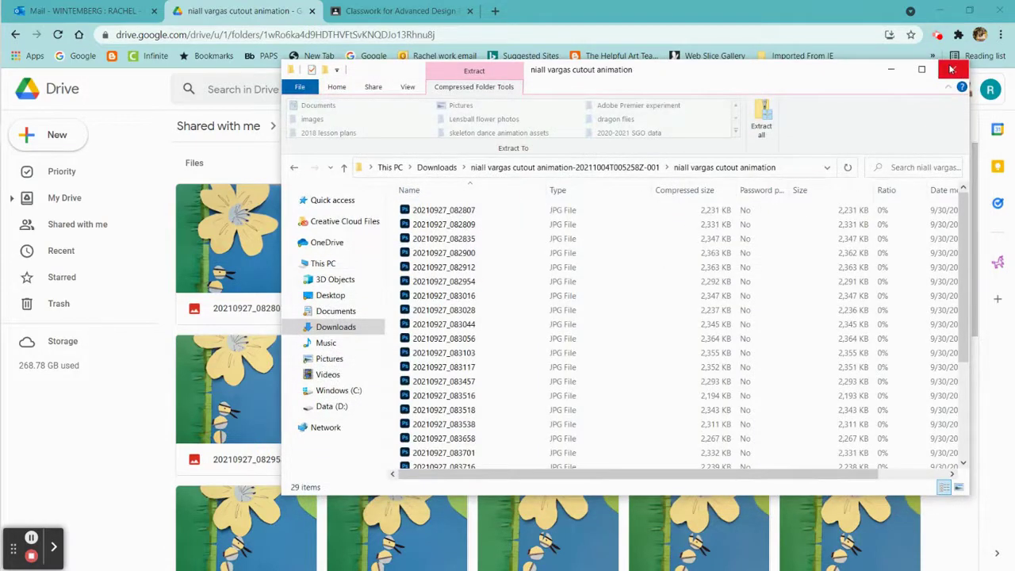
{"action": "left_click", "coordinate": [952, 70]}
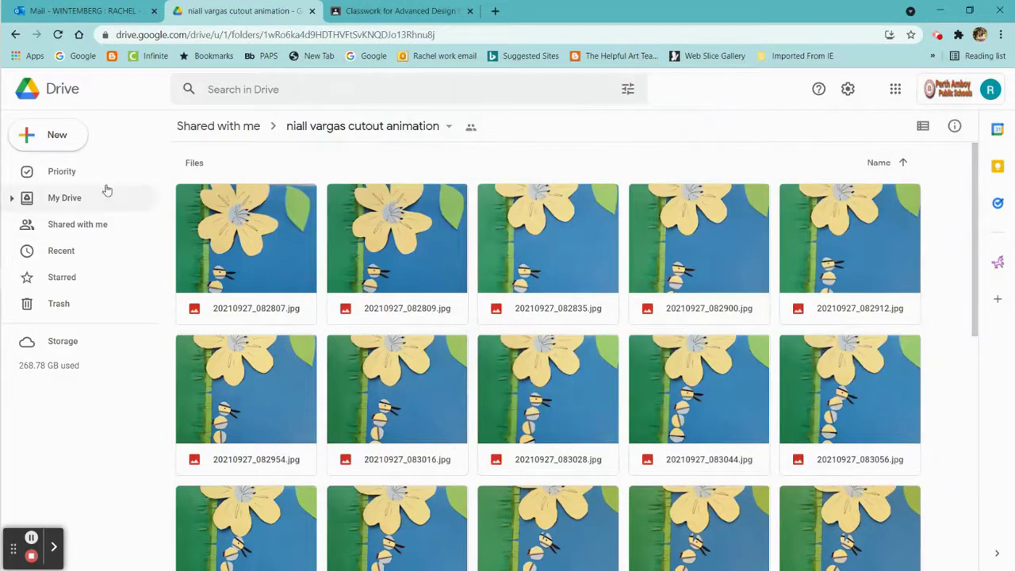
Bring Photoshop forward, cancel the leftover Open and Load Layers dialogs, and reach File > Scripts.
{"action": "mouse_move", "coordinate": [3, 130]}
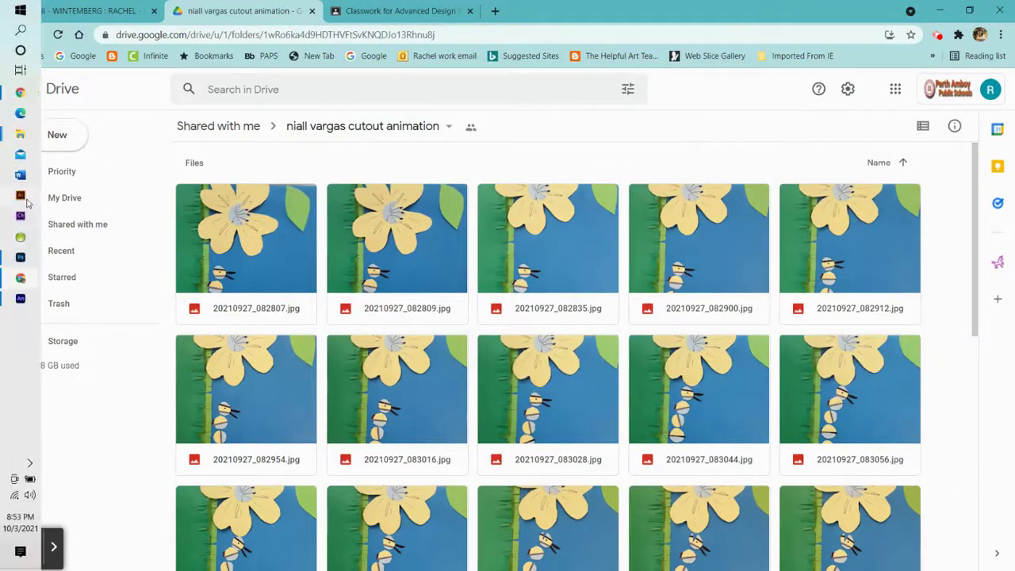
{"action": "left_click", "coordinate": [21, 258]}
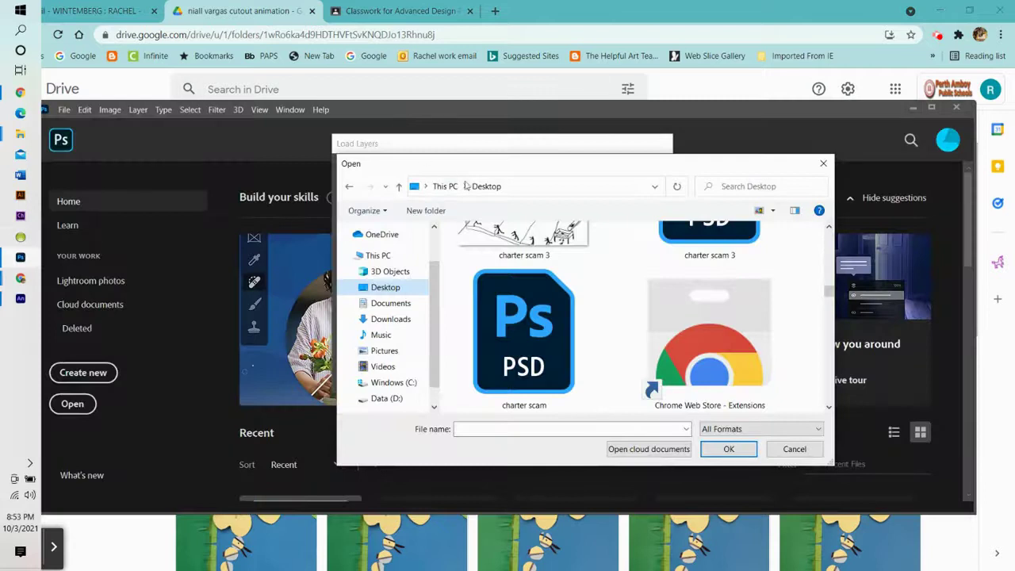
{"action": "left_click", "coordinate": [202, 200]}
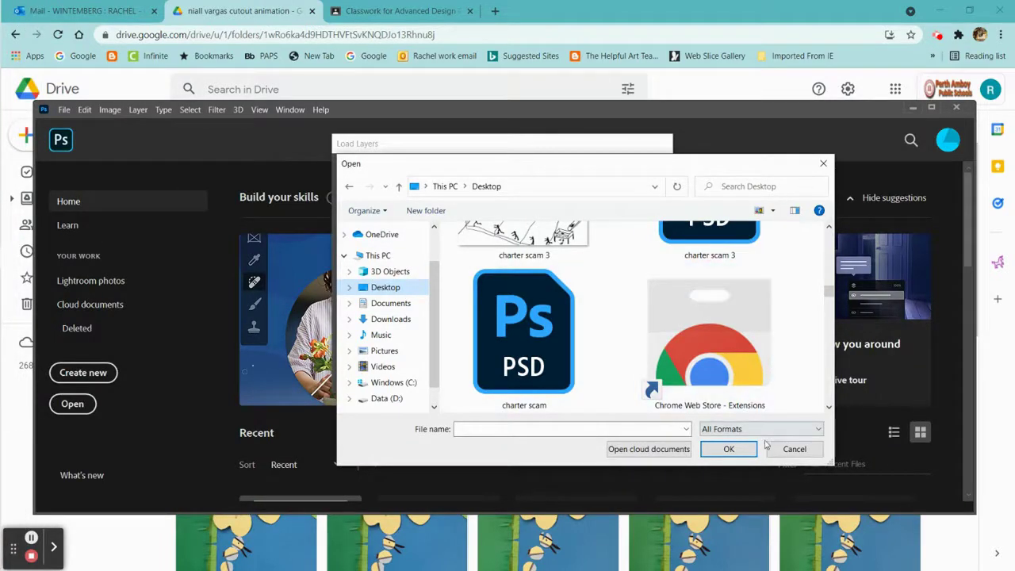
{"action": "left_click", "coordinate": [789, 449]}
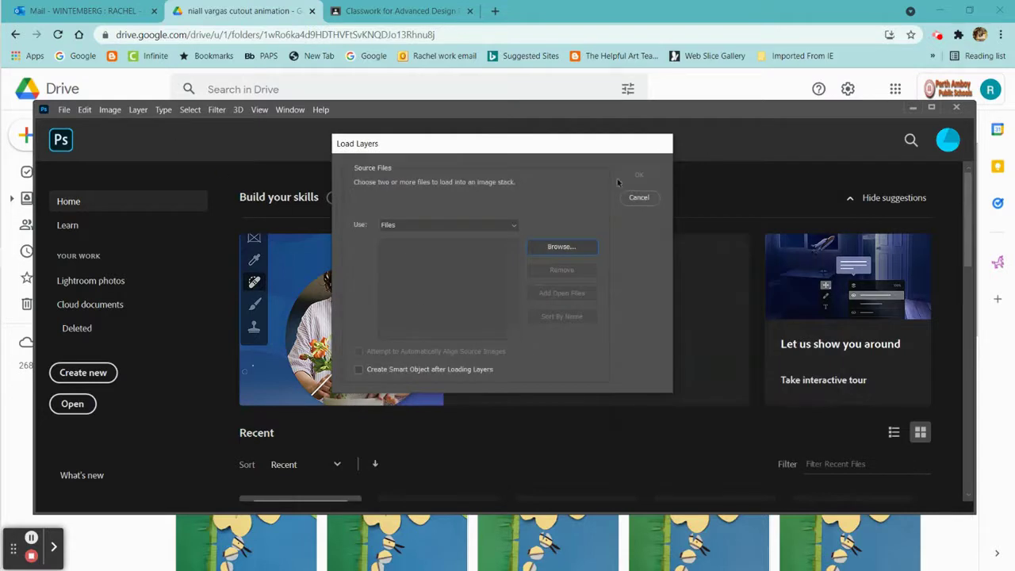
{"action": "left_click", "coordinate": [639, 199]}
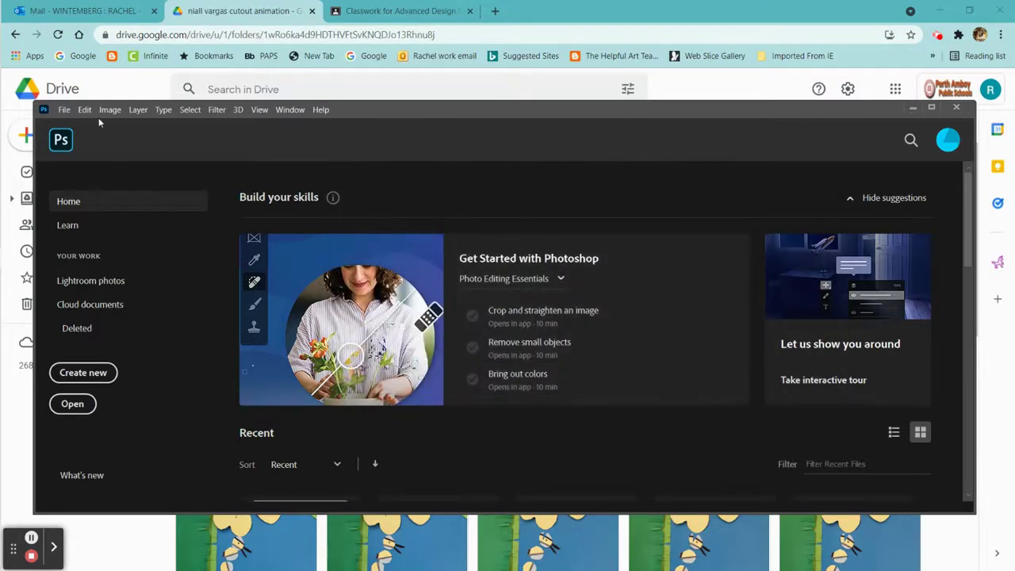
{"action": "left_click", "coordinate": [64, 110]}
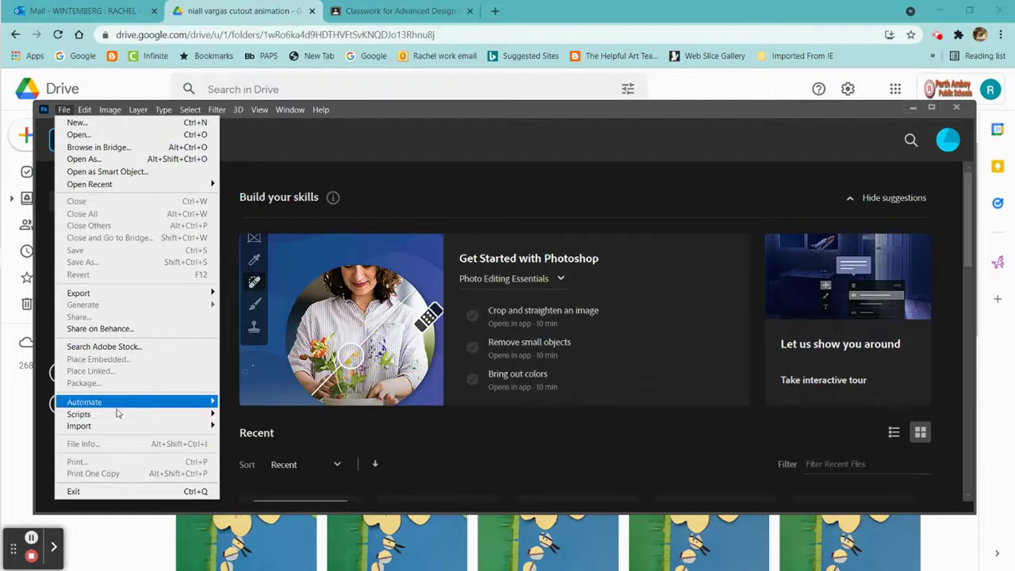
{"action": "mouse_move", "coordinate": [113, 419]}
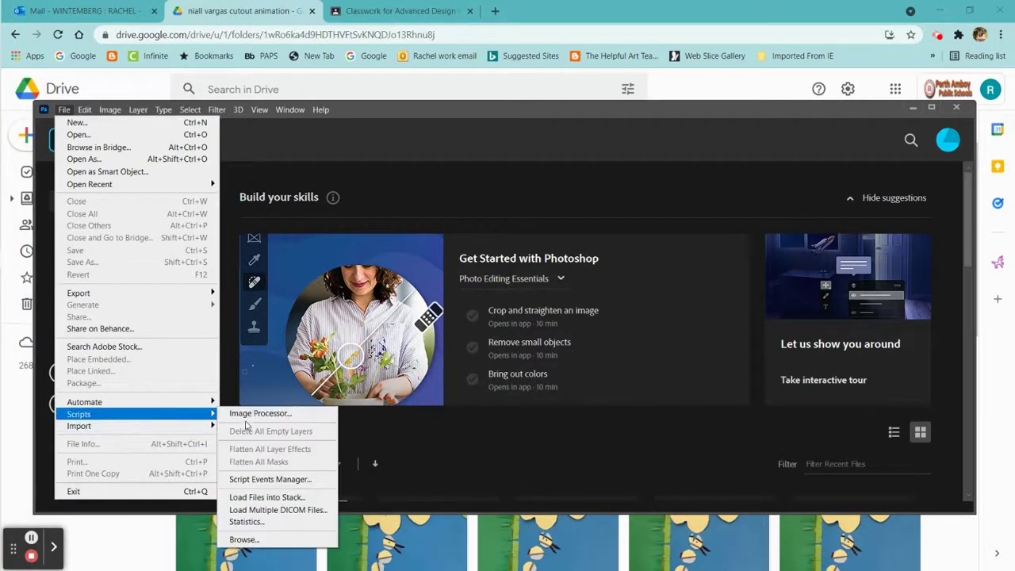
Start Load Files into Stack and browse into the extracted caterpillar photo subfolder.
{"action": "left_click", "coordinate": [289, 498]}
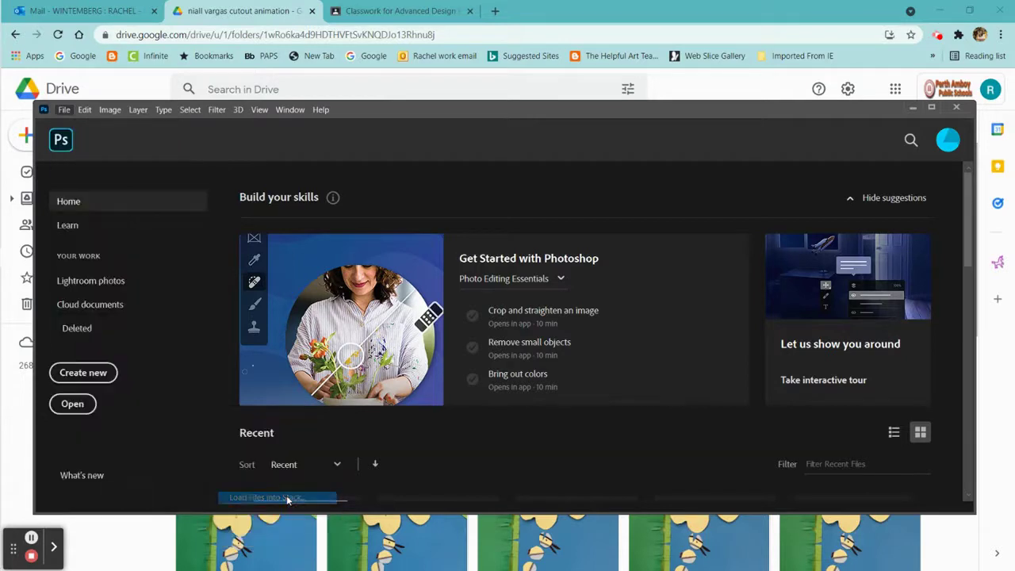
{"action": "left_click", "coordinate": [543, 247]}
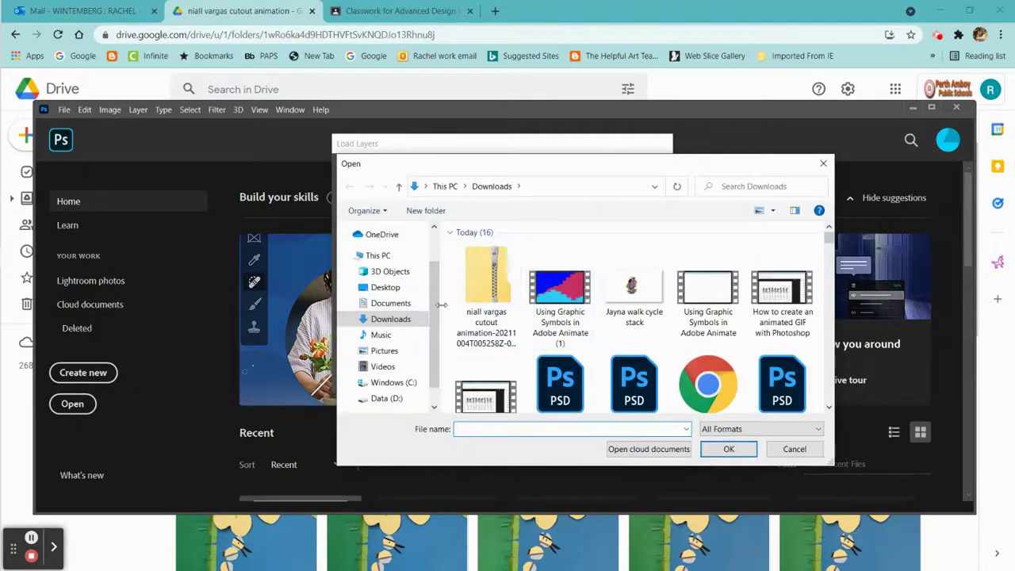
{"action": "scroll", "coordinate": [436, 305], "scroll_direction": "up", "scroll_amount": 2}
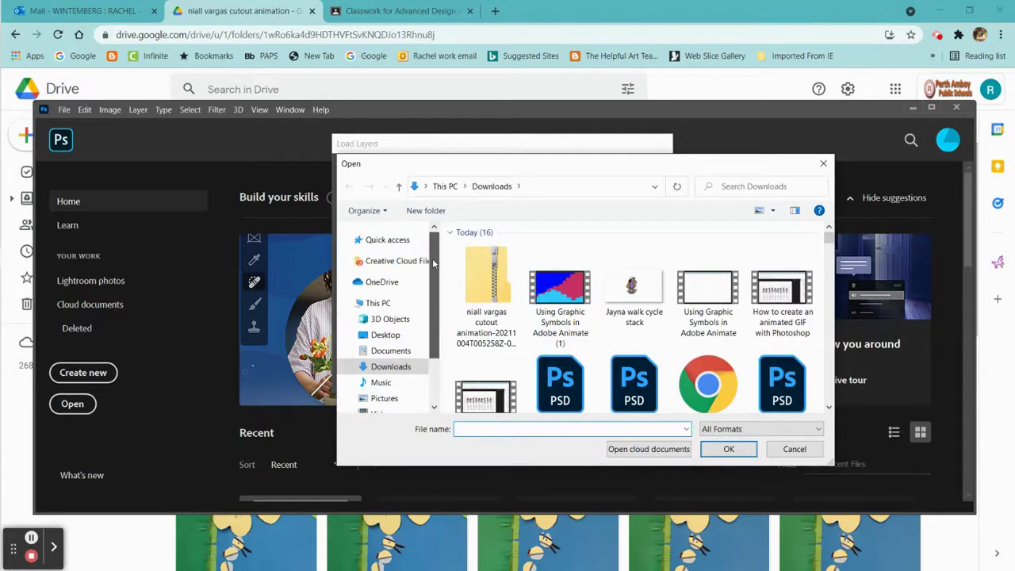
{"action": "scroll", "coordinate": [573, 278], "scroll_direction": "down", "scroll_amount": 3}
{"action": "scroll", "coordinate": [573, 277], "scroll_direction": "down", "scroll_amount": 2}
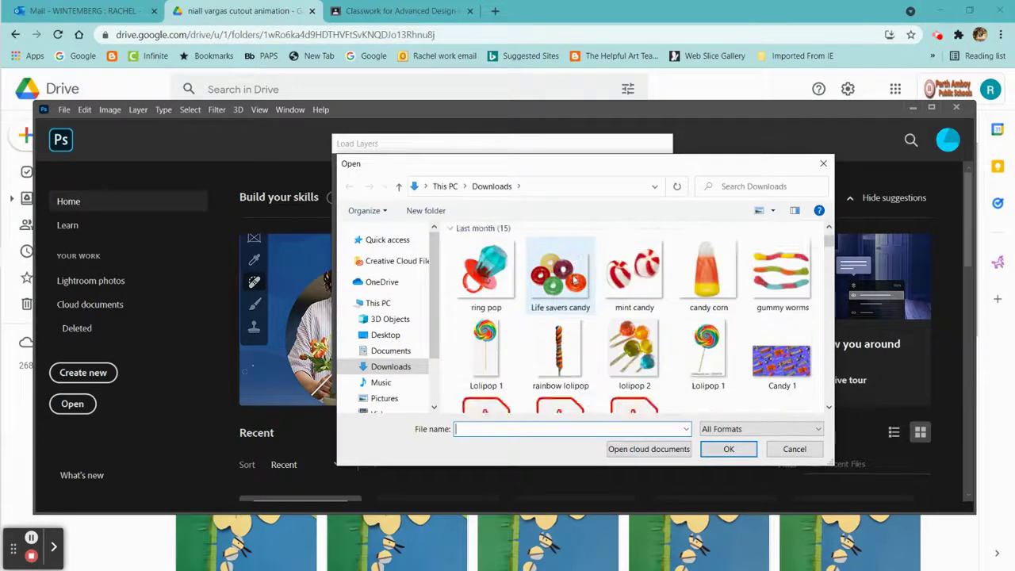
{"action": "scroll", "coordinate": [559, 290], "scroll_direction": "up", "scroll_amount": 3}
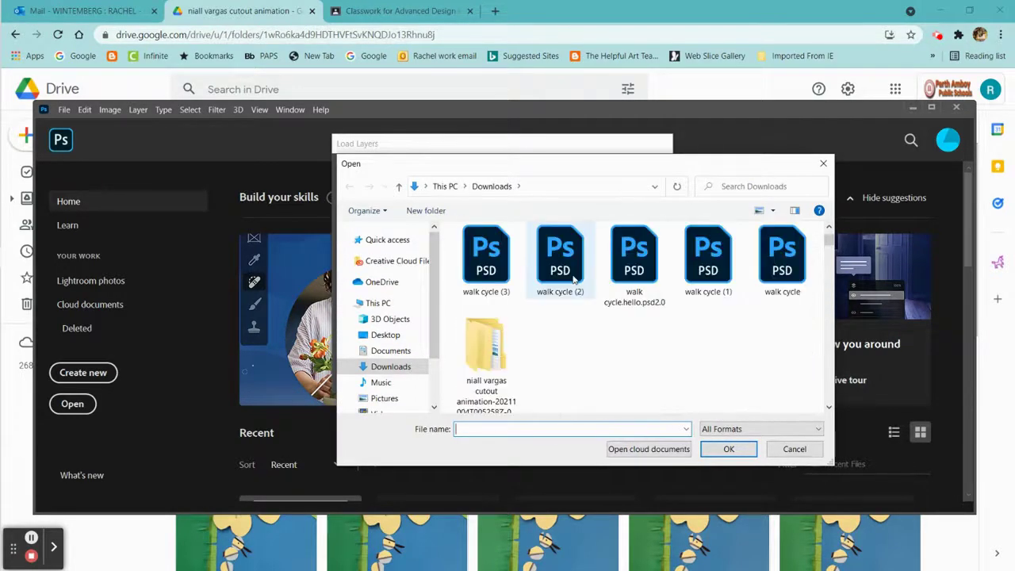
{"action": "double_click", "coordinate": [486, 344]}
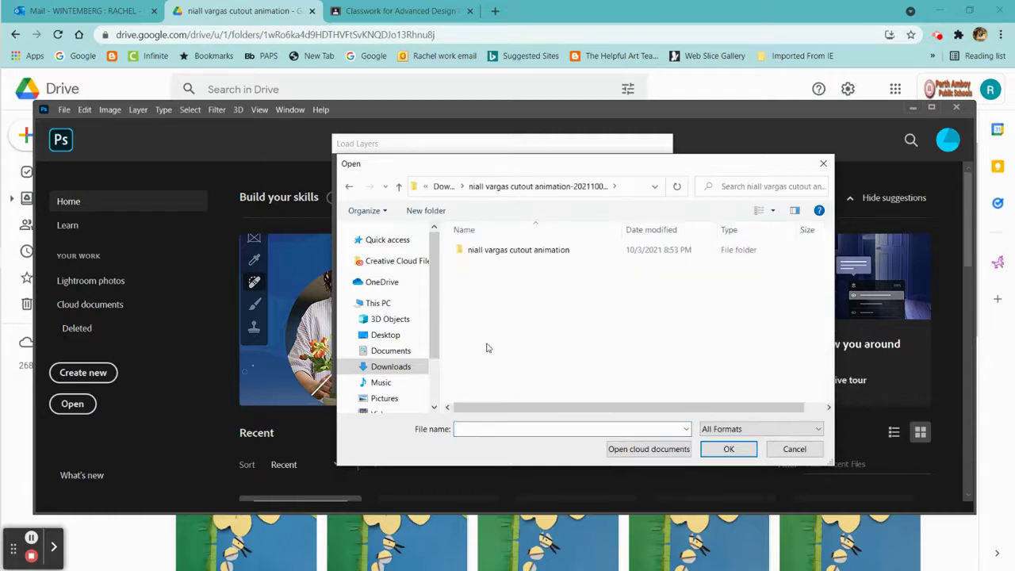
{"action": "double_click", "coordinate": [461, 252]}
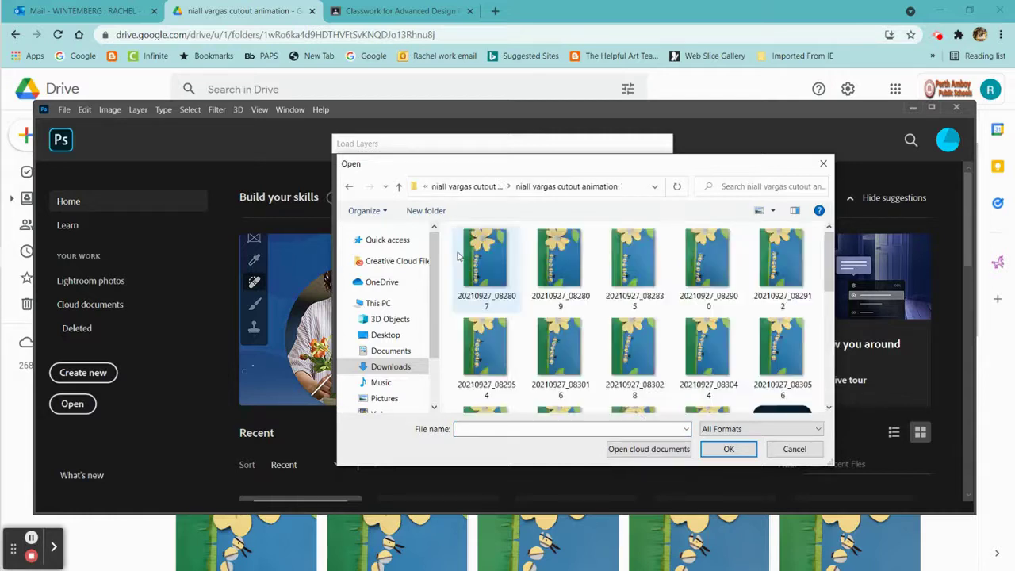
Select photos 20210927_082807 through 20210927_084031 and load them as stack layers.
{"action": "left_click", "coordinate": [485, 246]}
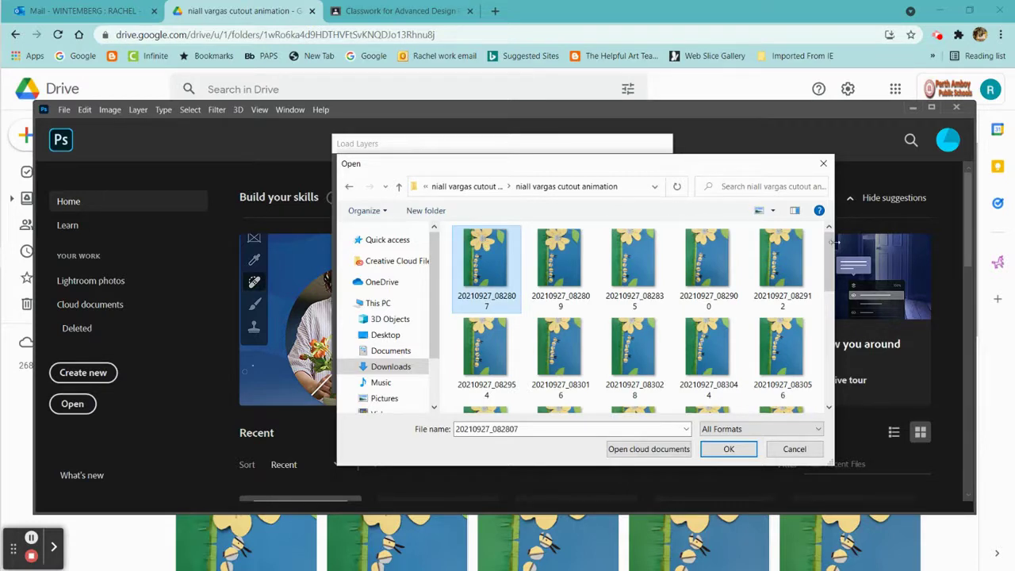
{"action": "left_click_drag", "start_coordinate": [829, 245], "coordinate": [845, 382]}
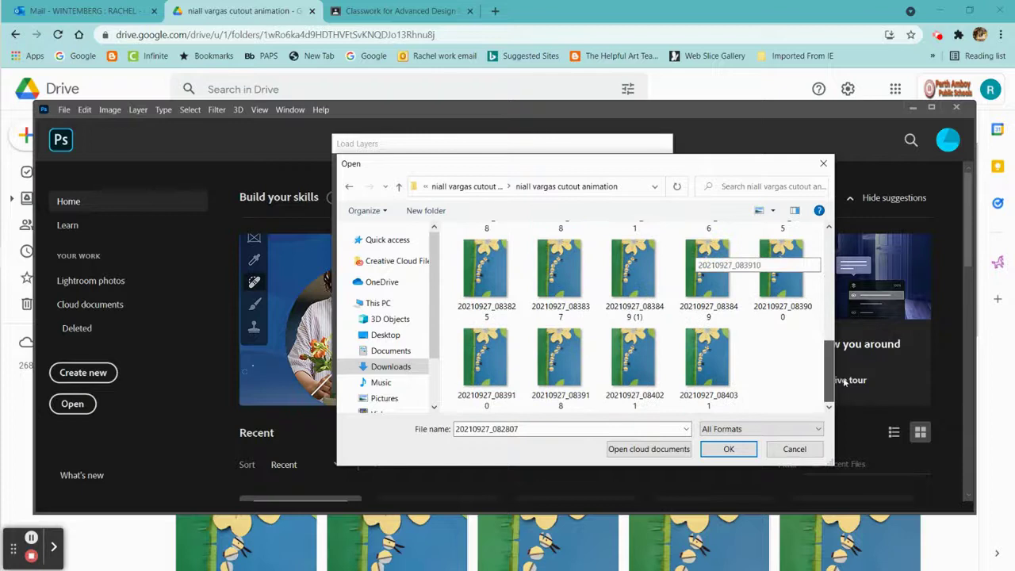
{"action": "left_click", "coordinate": [721, 387], "text": "shift"}
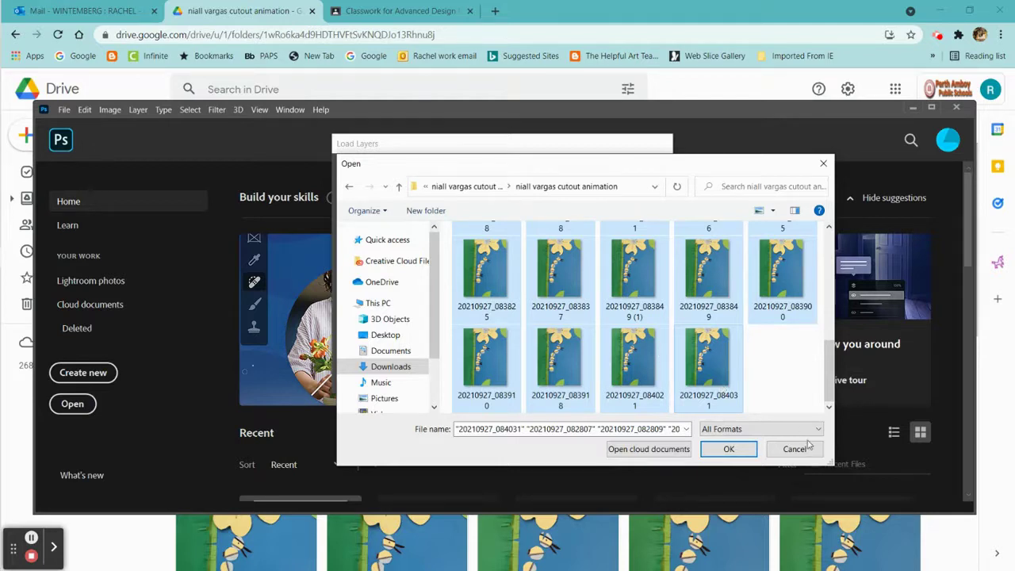
{"action": "left_click", "coordinate": [735, 451]}
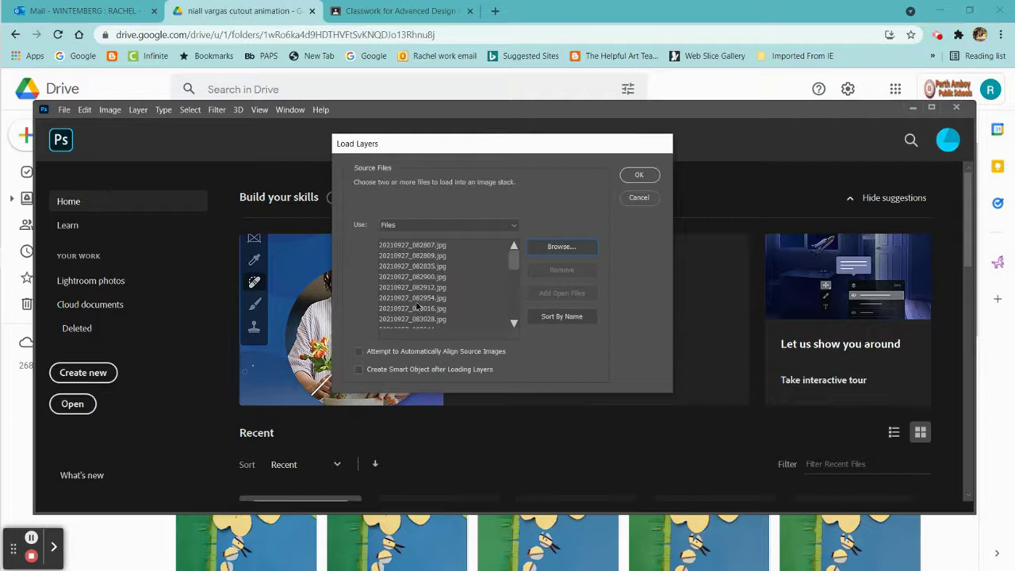
{"action": "left_click", "coordinate": [424, 249]}
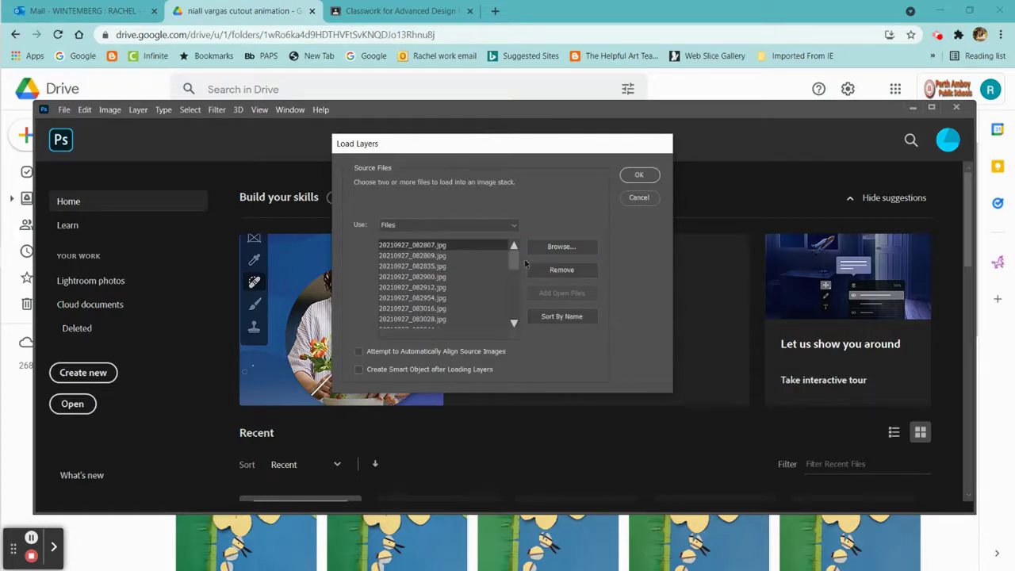
{"action": "left_click_drag", "start_coordinate": [515, 263], "coordinate": [511, 330]}
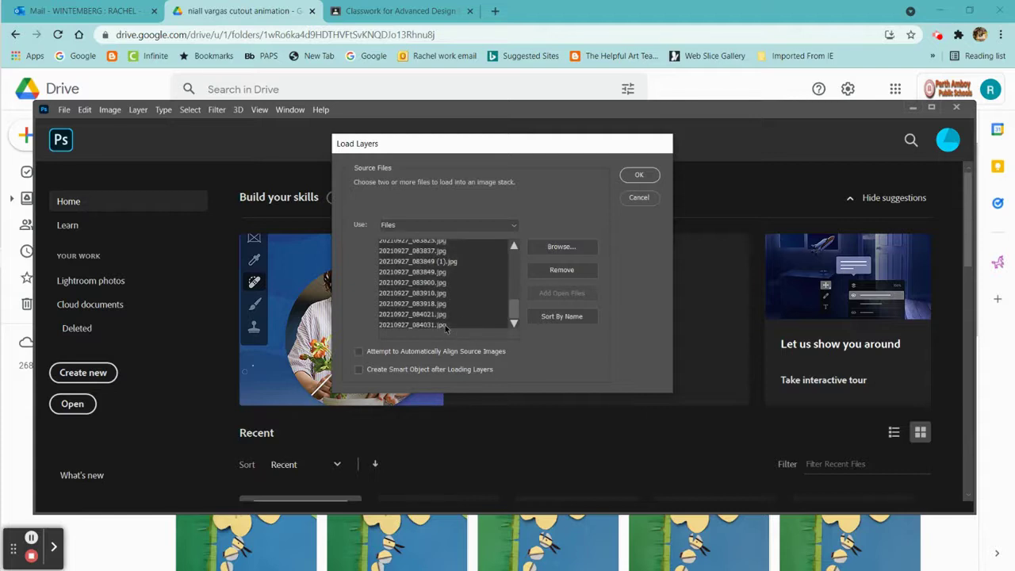
{"action": "left_click", "coordinate": [639, 175]}
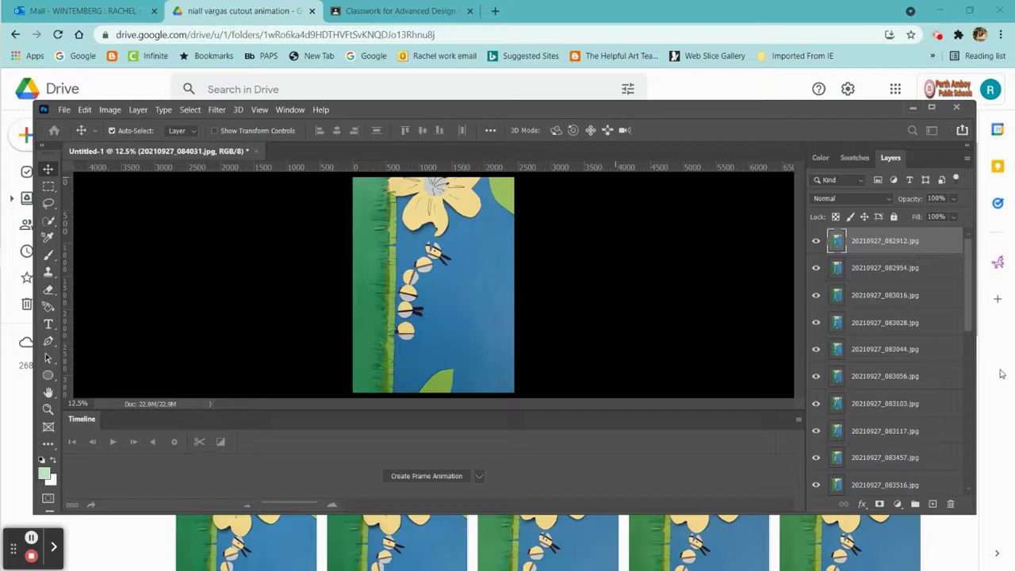
Maximize the workspace, rotate the image 90° counter-clockwise, and choose Create Video Timeline.
{"action": "left_click", "coordinate": [934, 108]}
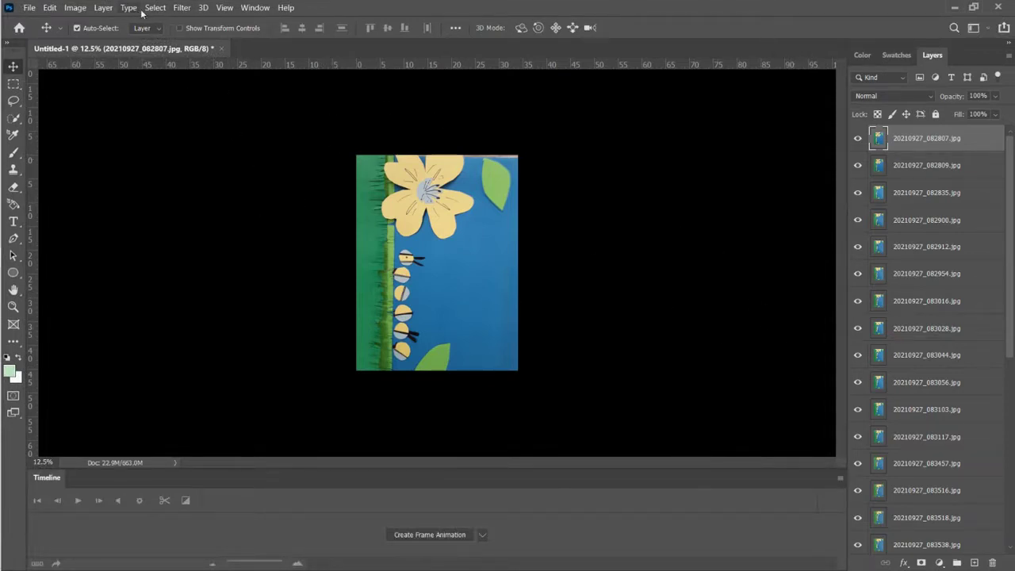
{"action": "left_click", "coordinate": [79, 9]}
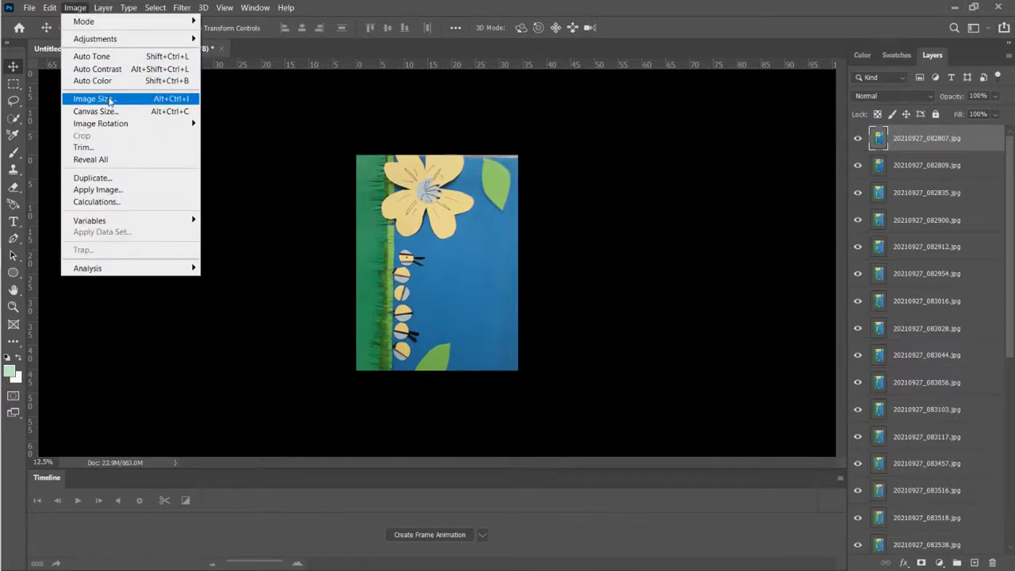
{"action": "mouse_move", "coordinate": [159, 127]}
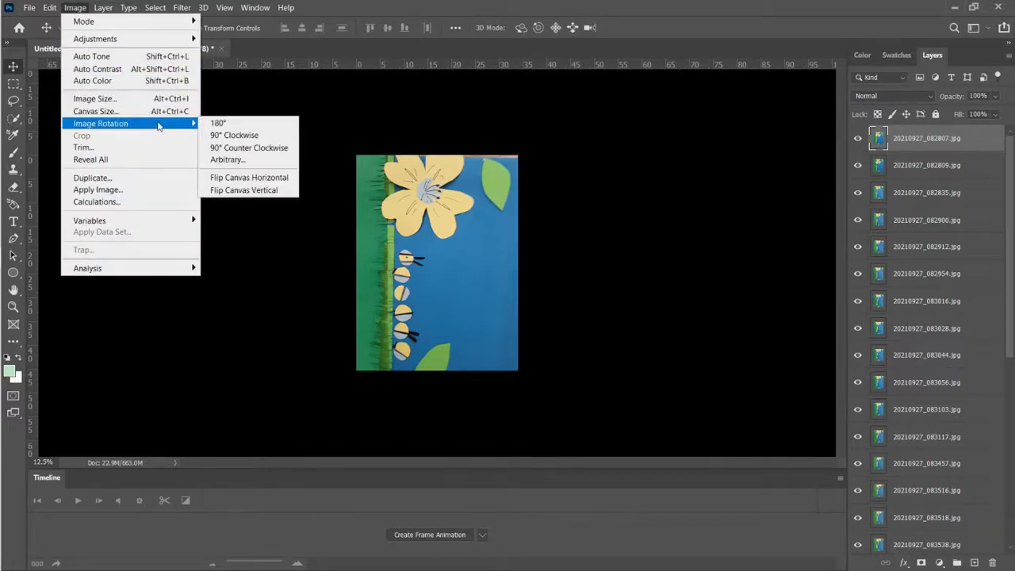
{"action": "left_click", "coordinate": [252, 149]}
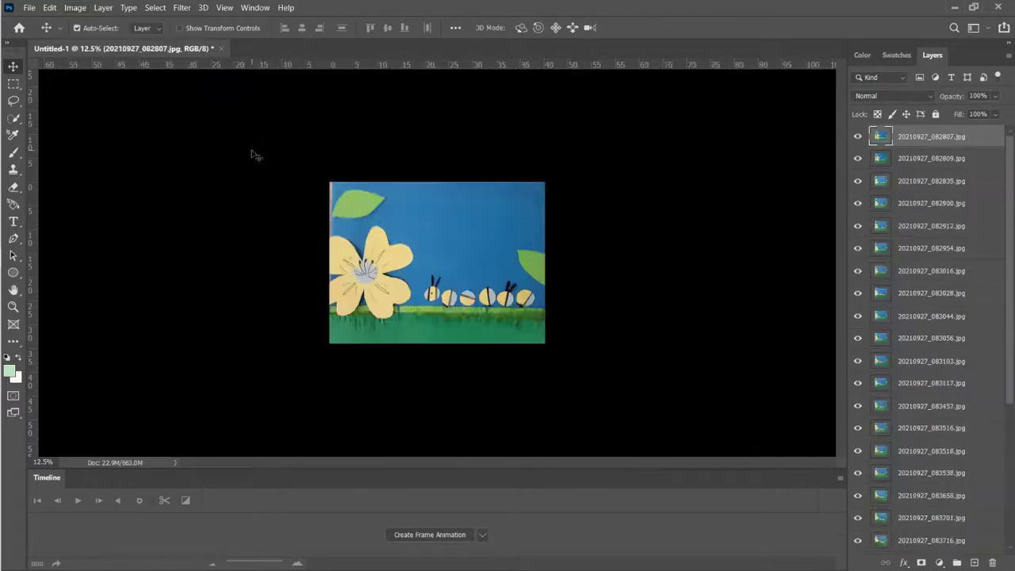
{"action": "left_click", "coordinate": [483, 534]}
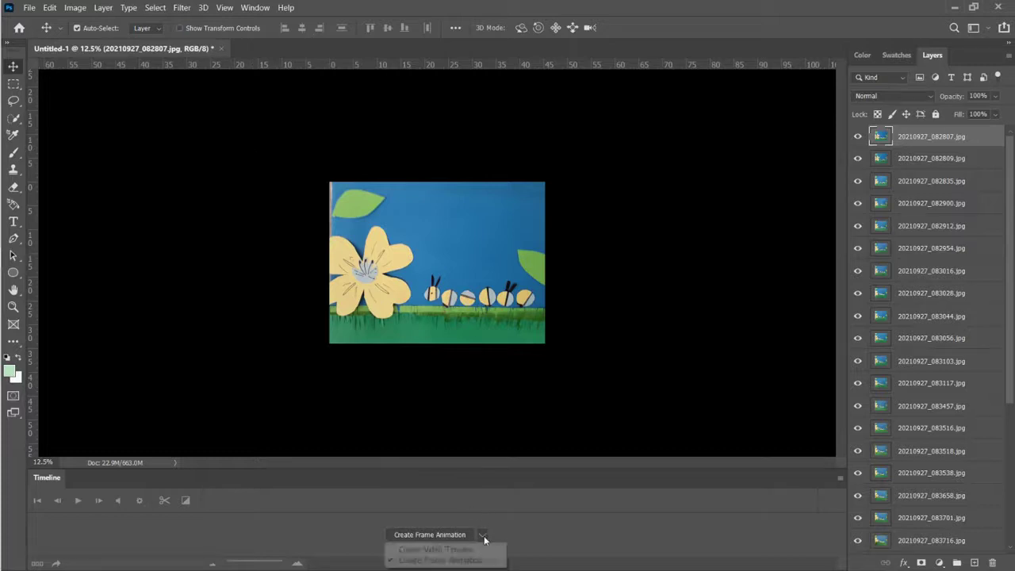
{"action": "left_click", "coordinate": [475, 549]}
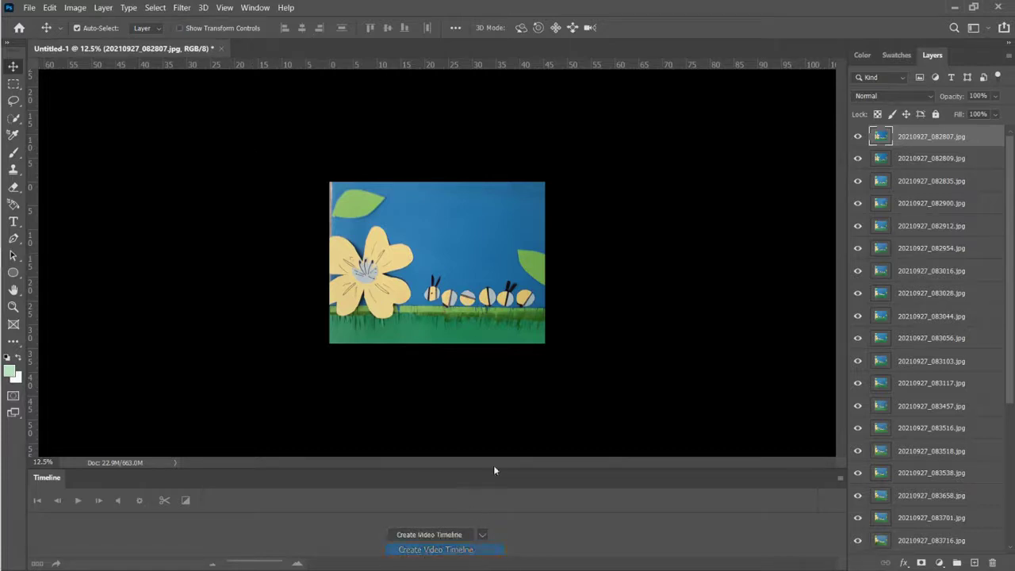
Toggle the Timeline panel off and back on, then choose Create Frame Animation.
{"action": "left_click", "coordinate": [254, 7]}
{"action": "left_click", "coordinate": [317, 460]}
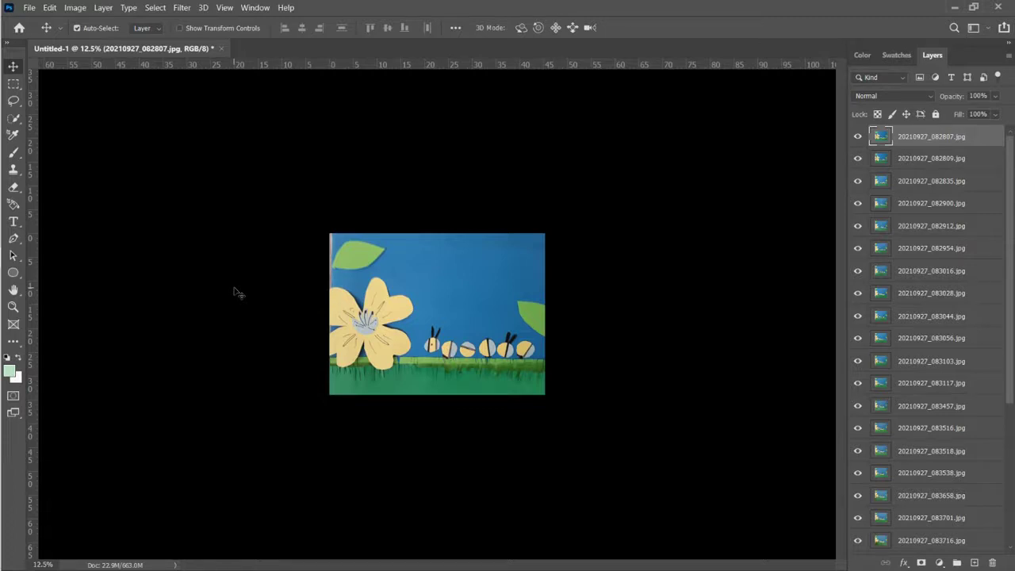
{"action": "left_click", "coordinate": [241, 6]}
{"action": "mouse_move", "coordinate": [278, 7]}
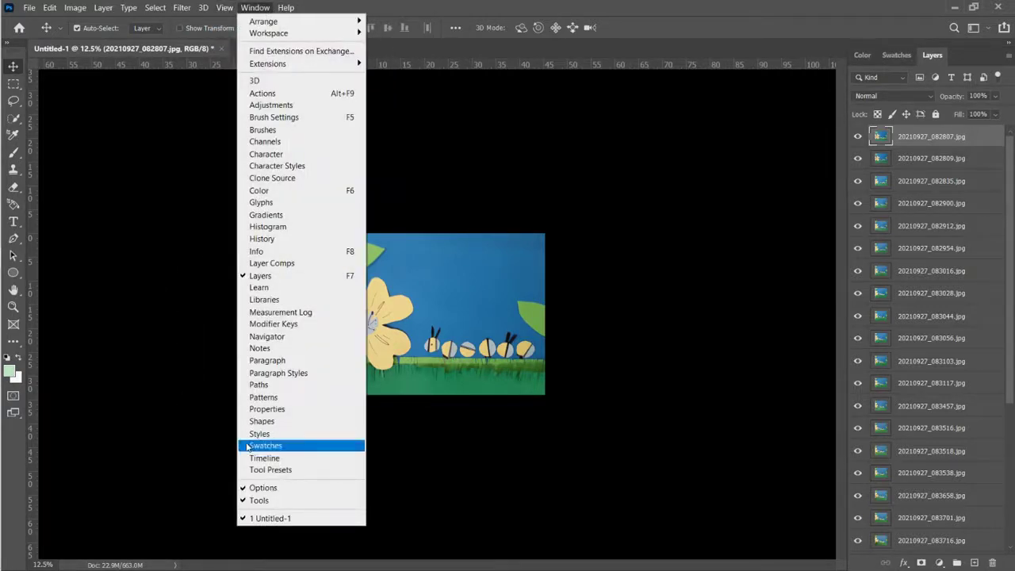
{"action": "left_click", "coordinate": [261, 458]}
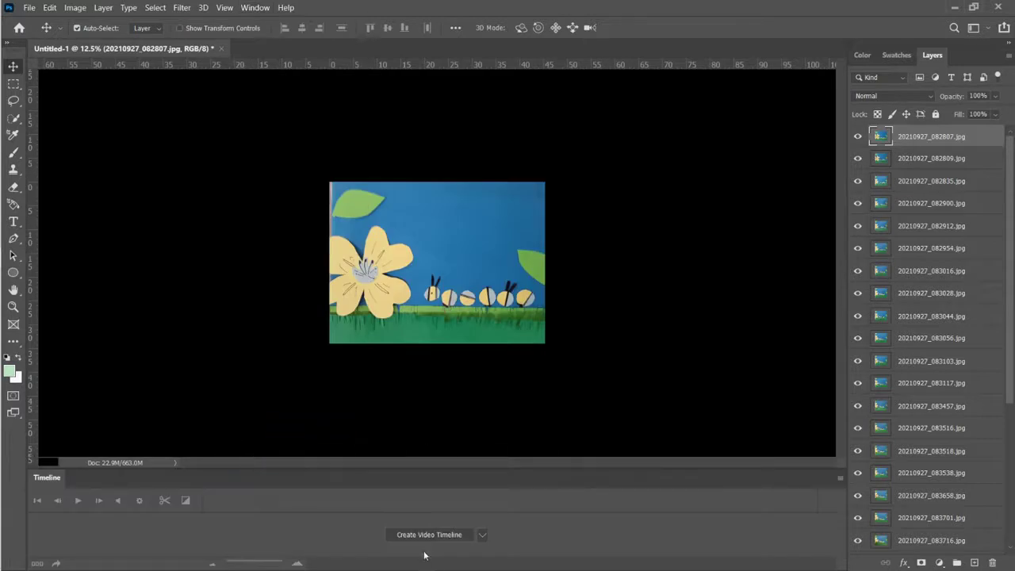
{"action": "left_click", "coordinate": [482, 535]}
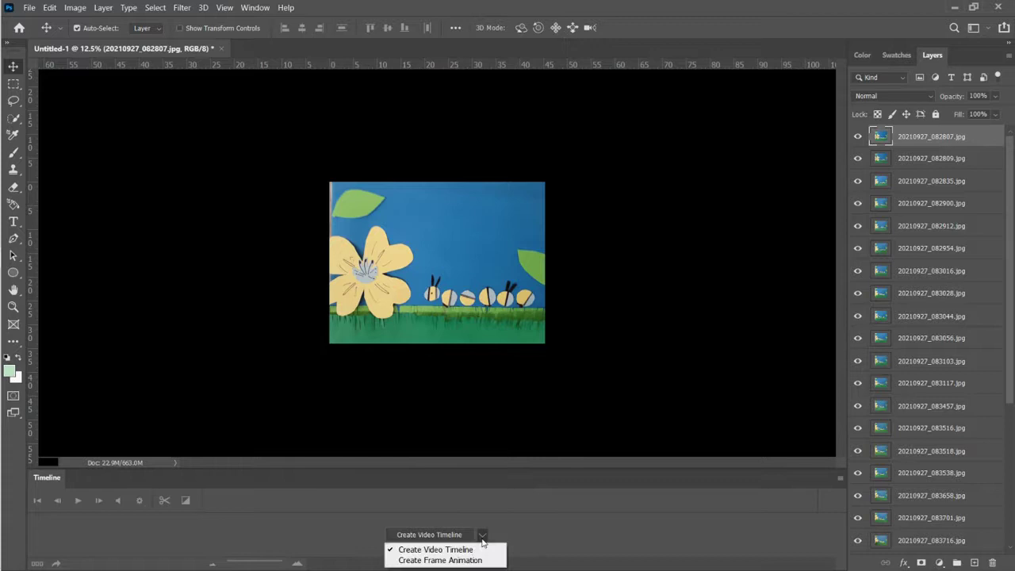
{"action": "left_click", "coordinate": [478, 560]}
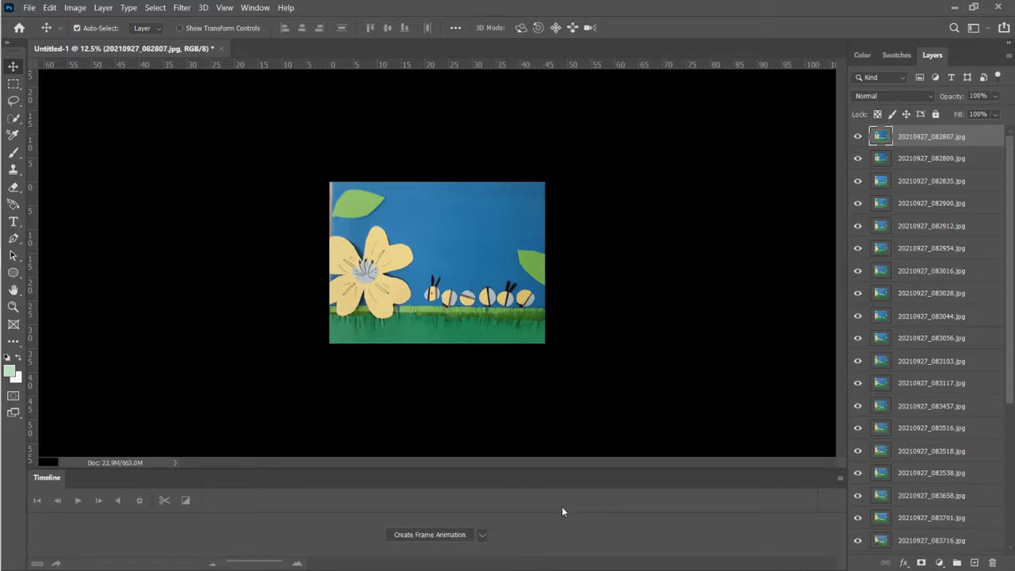
Create a frame animation and use Make Frames From Layers to turn each photo into a frame.
{"action": "left_click", "coordinate": [430, 535]}
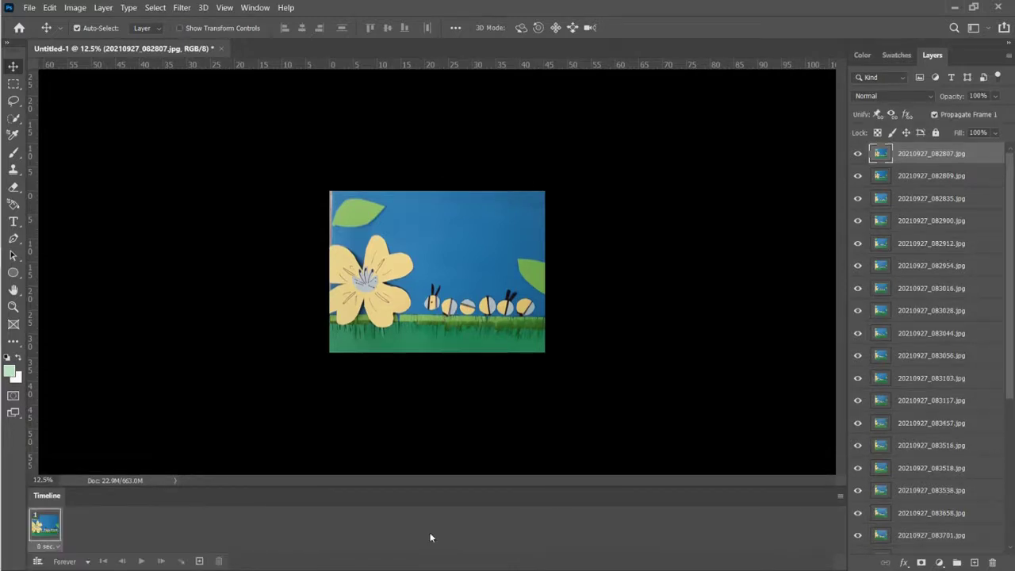
{"action": "left_click", "coordinate": [840, 495]}
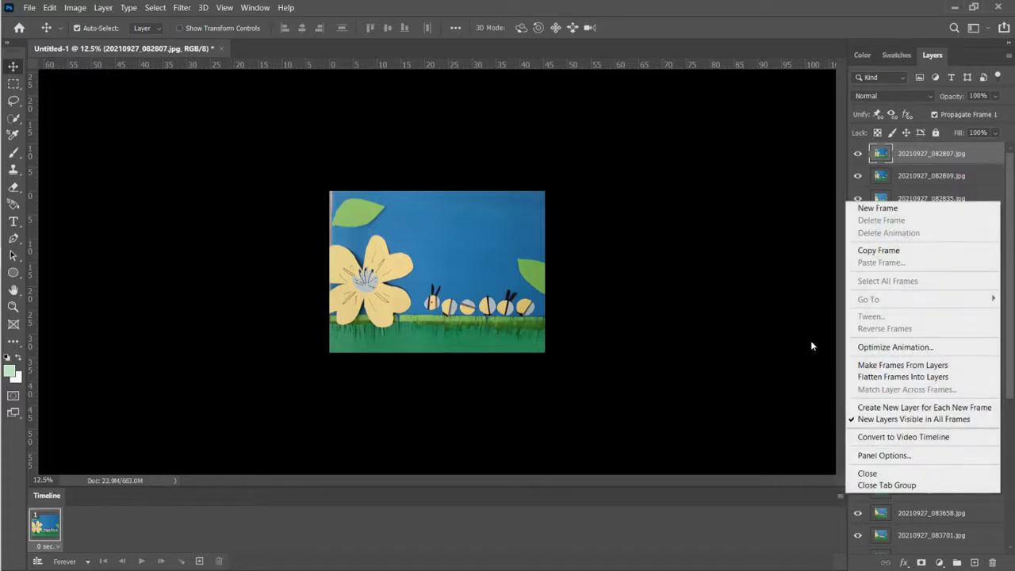
{"action": "left_click", "coordinate": [865, 366]}
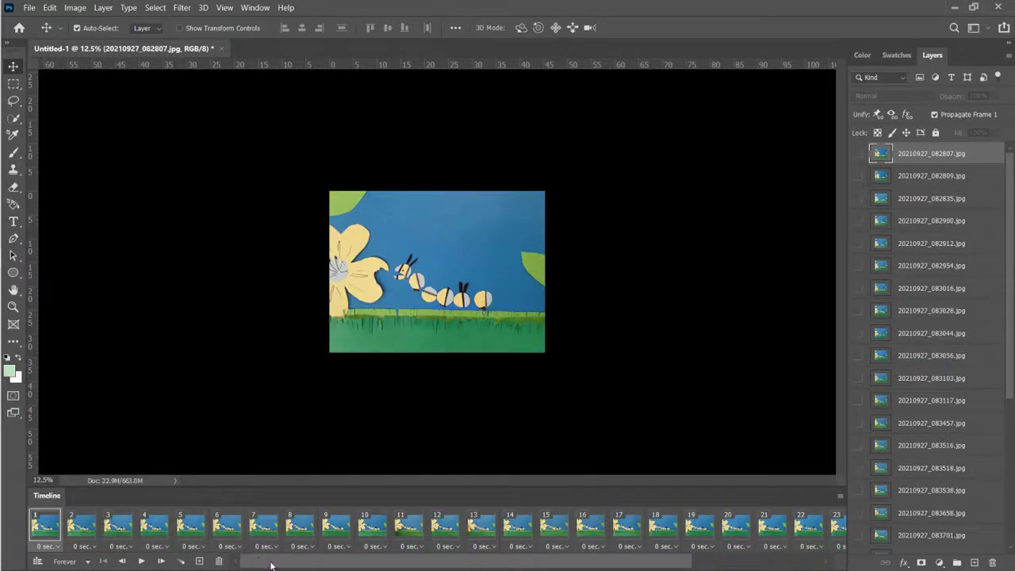
{"action": "left_click_drag", "start_coordinate": [270, 564], "coordinate": [403, 564]}
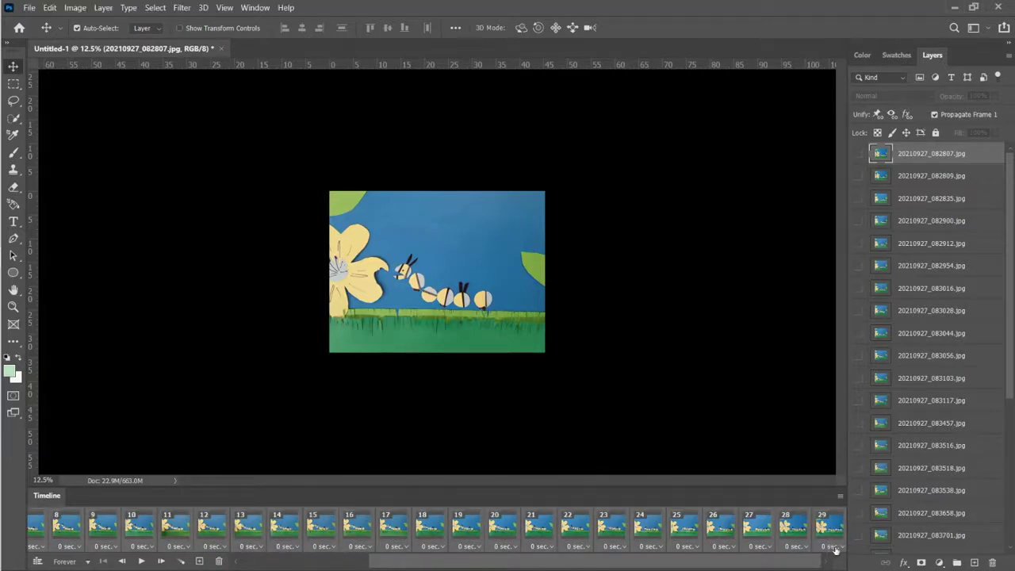
Set every frame's delay to 0.2 seconds.
{"action": "left_click", "coordinate": [835, 549]}
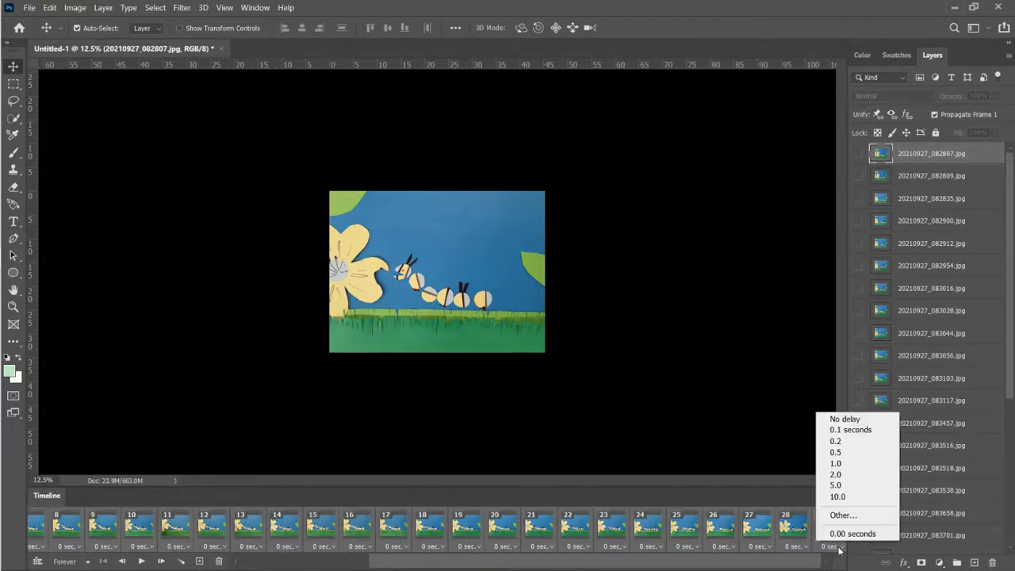
{"action": "left_click", "coordinate": [835, 442]}
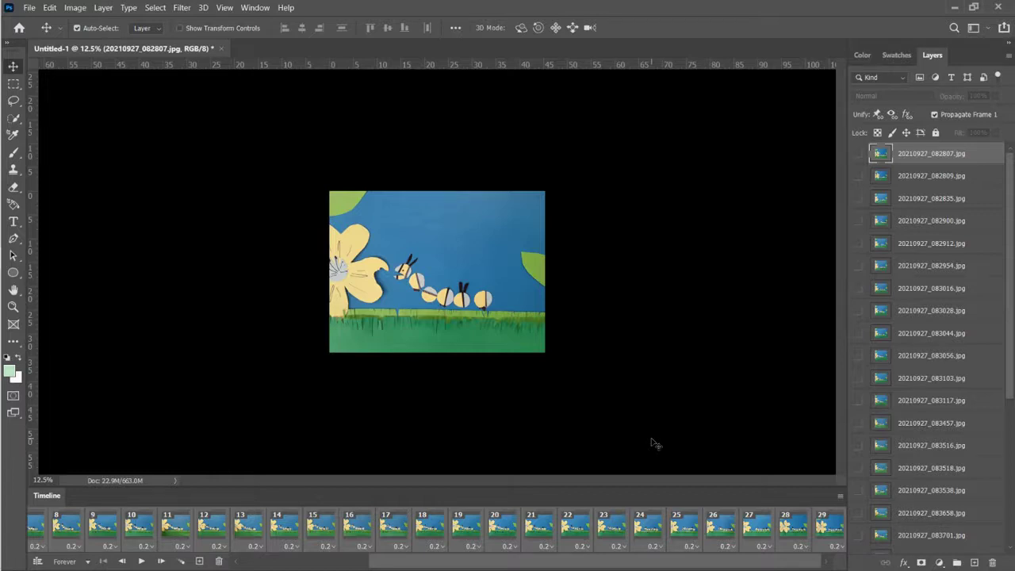
{"action": "left_click_drag", "start_coordinate": [386, 564], "coordinate": [256, 566]}
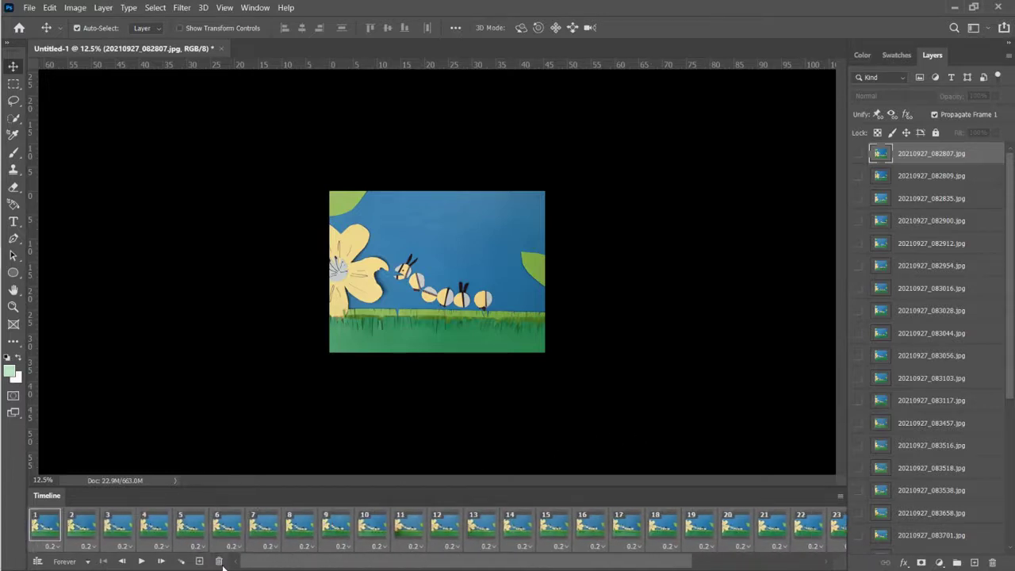
Preview playback, apply Reverse Frames, then play the reversed animation from frame 1.
{"action": "left_click", "coordinate": [141, 560]}
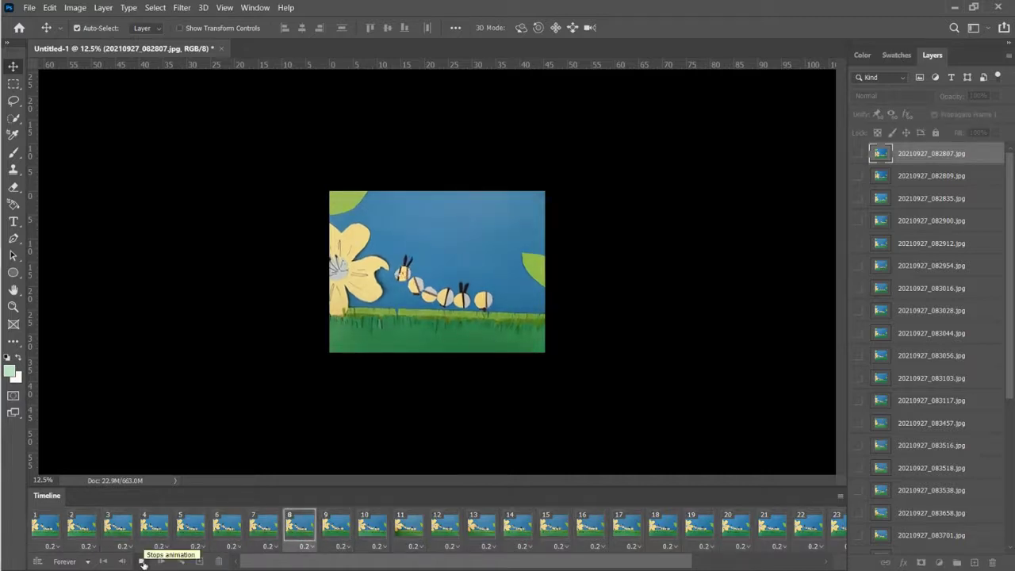
{"action": "left_click", "coordinate": [142, 560]}
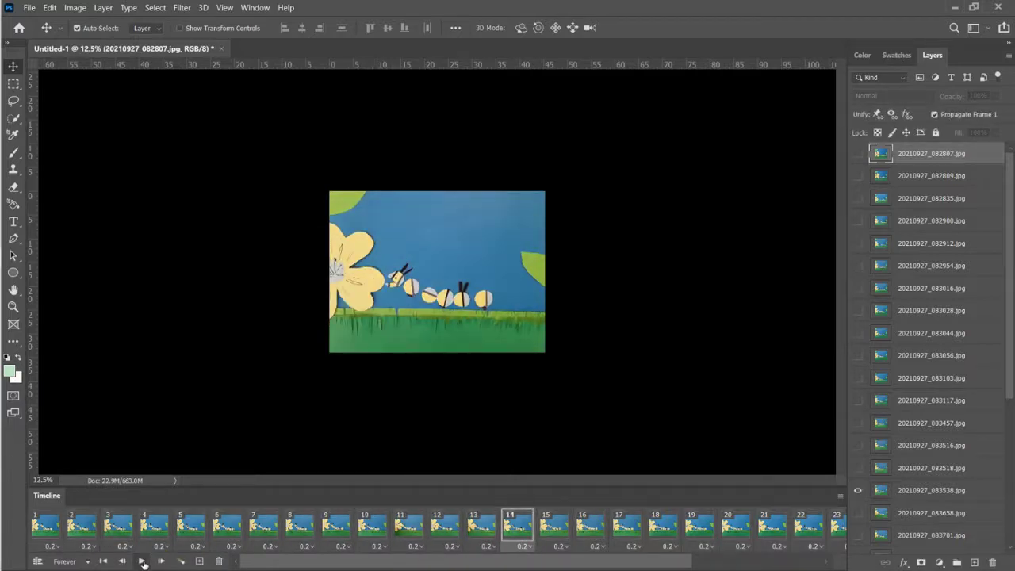
{"action": "left_click", "coordinate": [841, 498]}
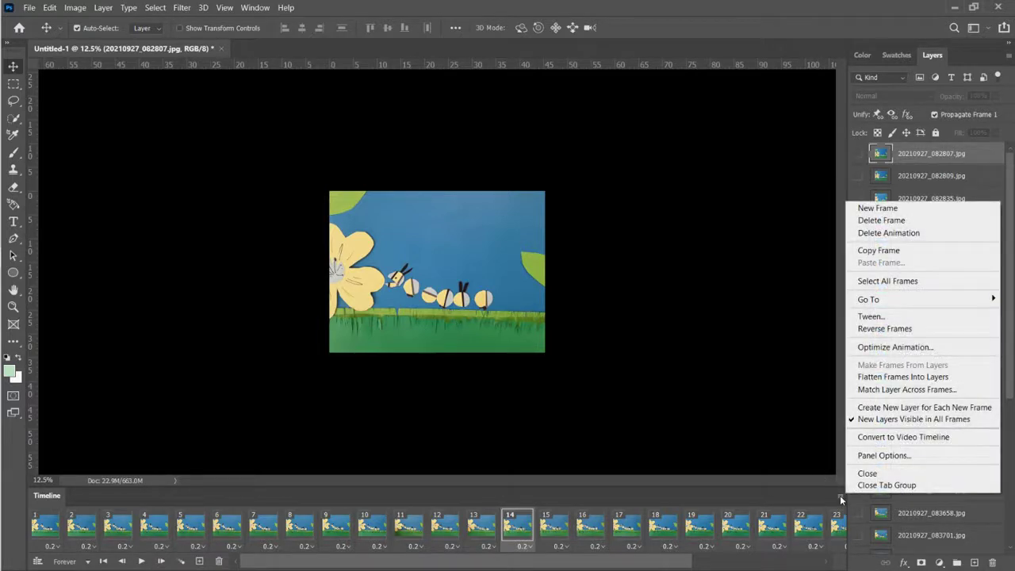
{"action": "left_click", "coordinate": [887, 336]}
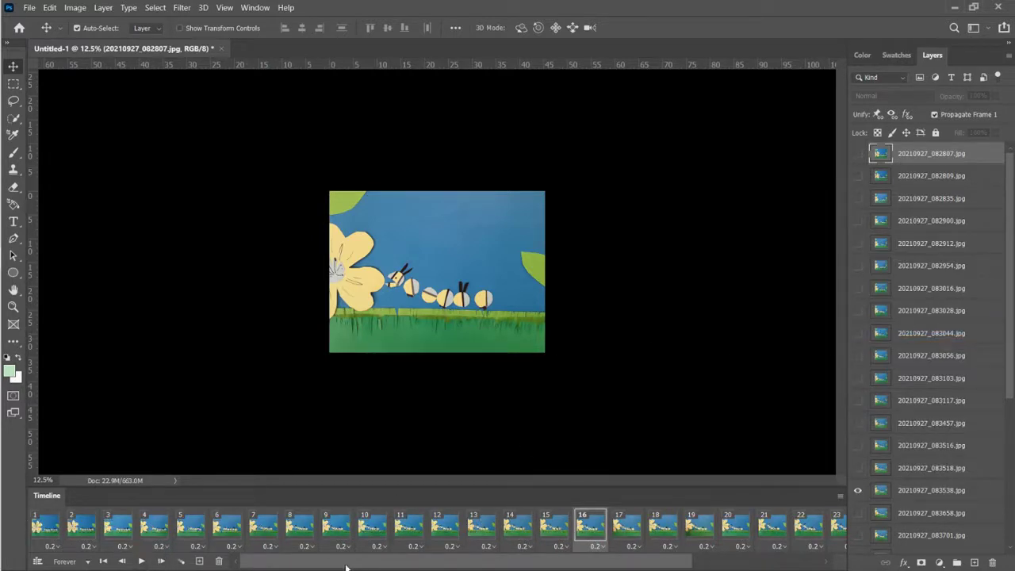
{"action": "left_click", "coordinate": [45, 516]}
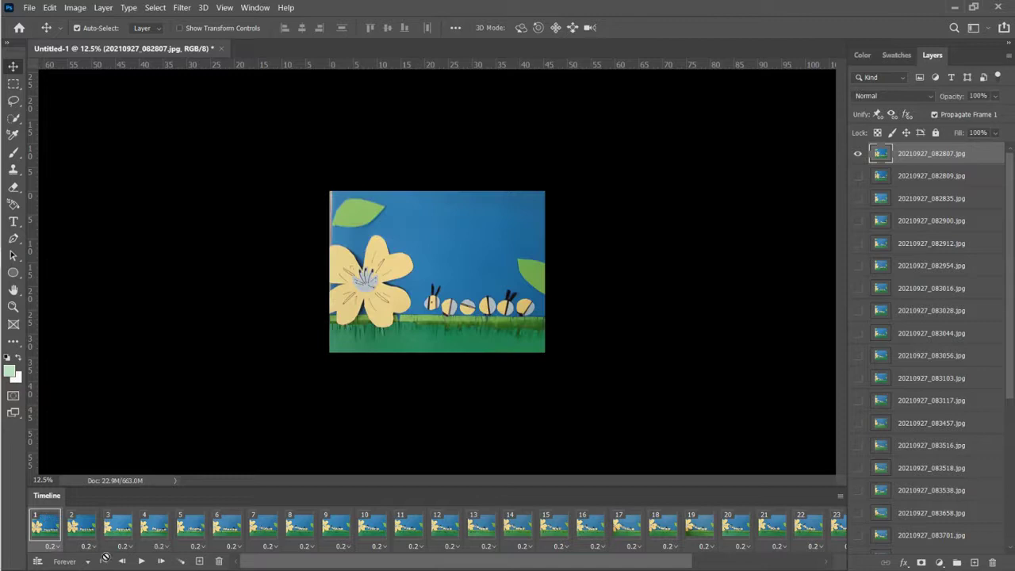
{"action": "left_click", "coordinate": [141, 561]}
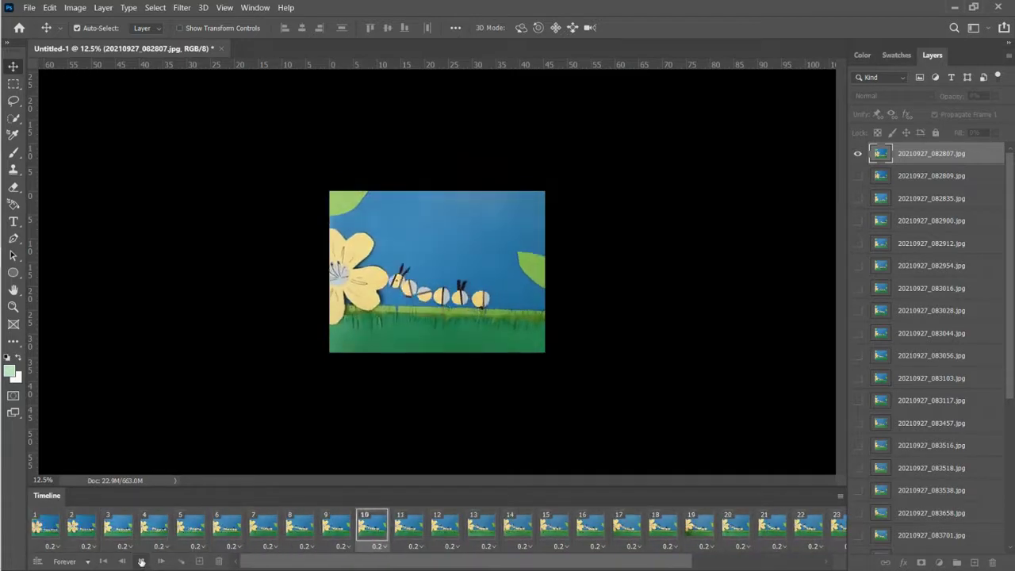
Stop playback and start File > Save As, choosing to save on this computer.
{"action": "left_click", "coordinate": [142, 561]}
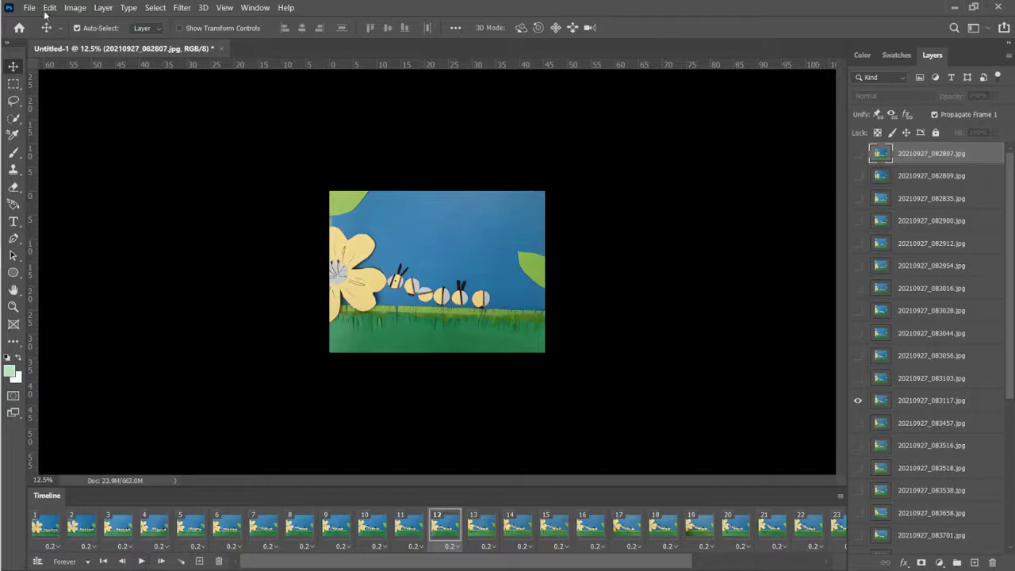
{"action": "left_click", "coordinate": [30, 8]}
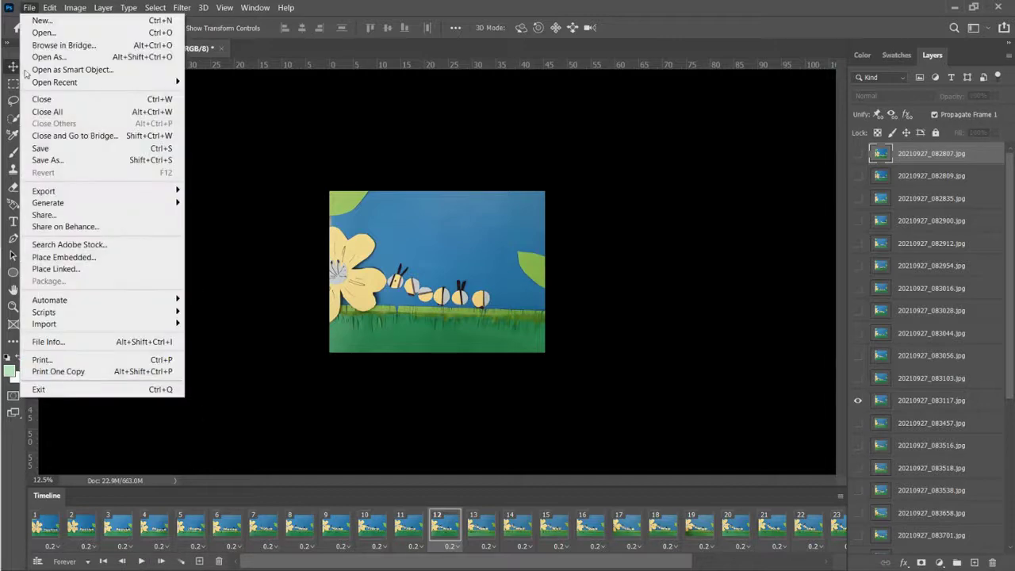
{"action": "left_click", "coordinate": [35, 161]}
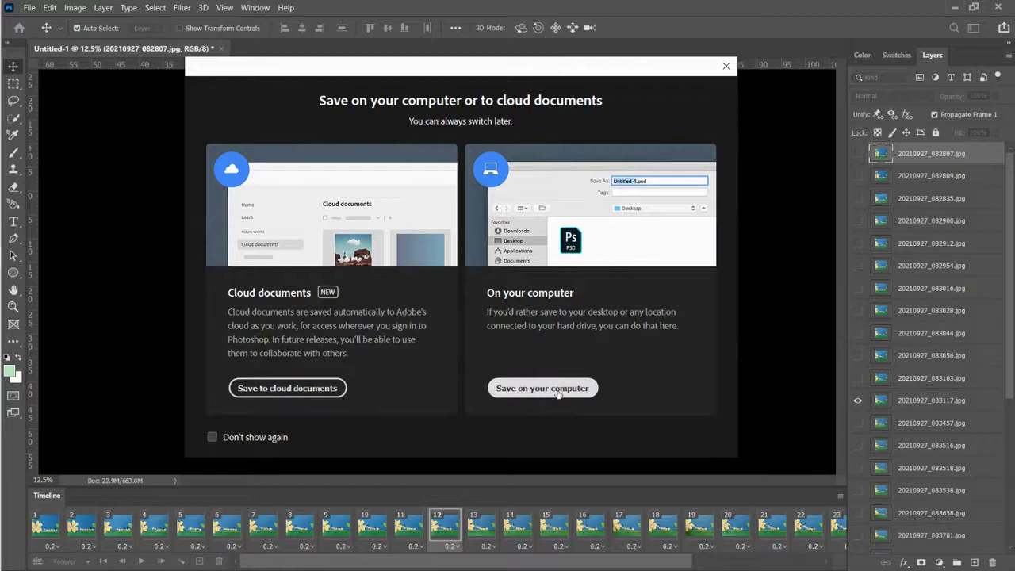
{"action": "left_click", "coordinate": [557, 391]}
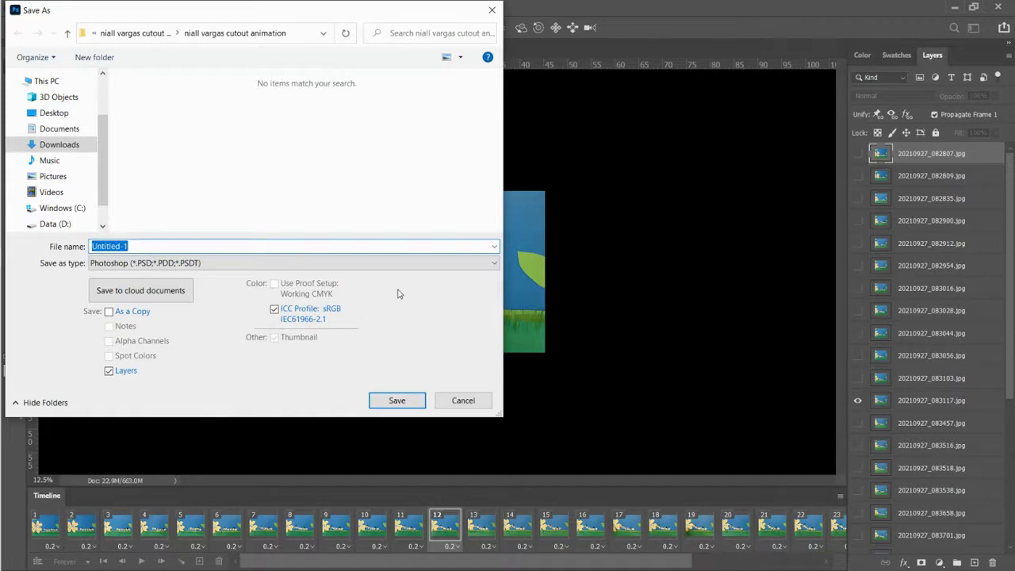
Enter the file name 'cut out animation caterpillar', recentre the dialog, then cancel without saving.
{"action": "type", "text": "Ccut out animation stack"}
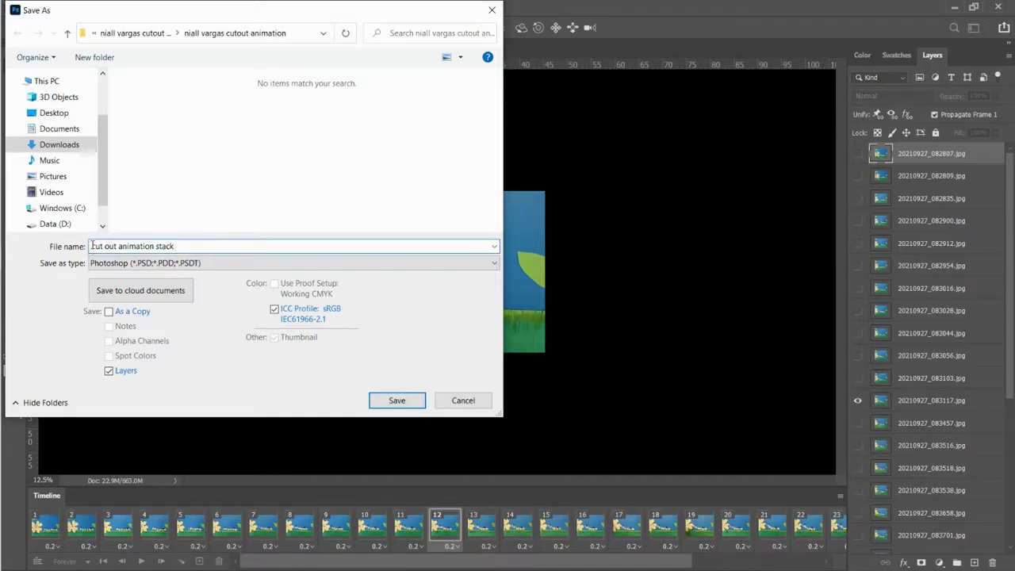
{"action": "type", "text": "catermc"}
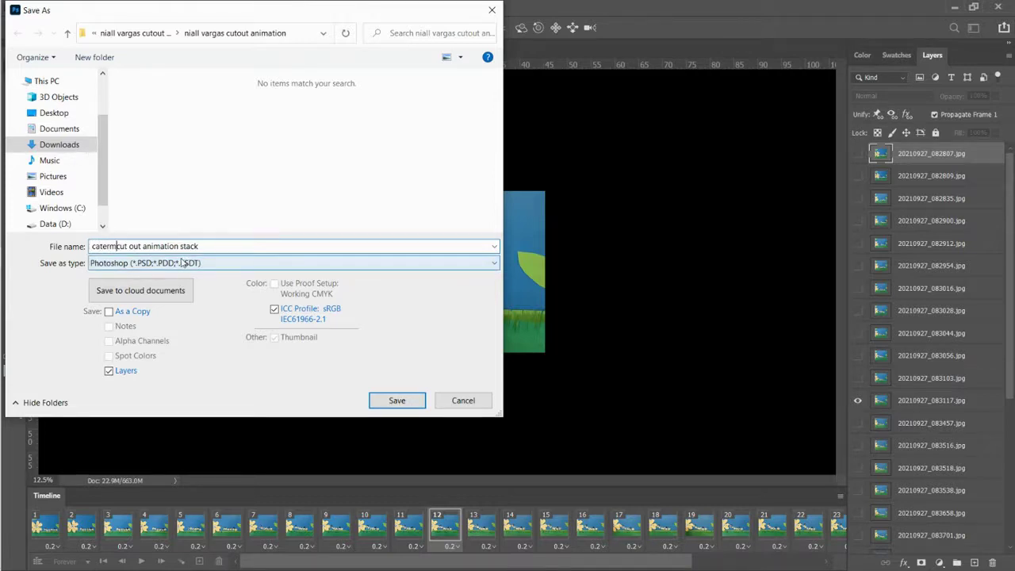
{"action": "key", "text": "BackSpace"}
{"action": "type", "text": "pillar"}
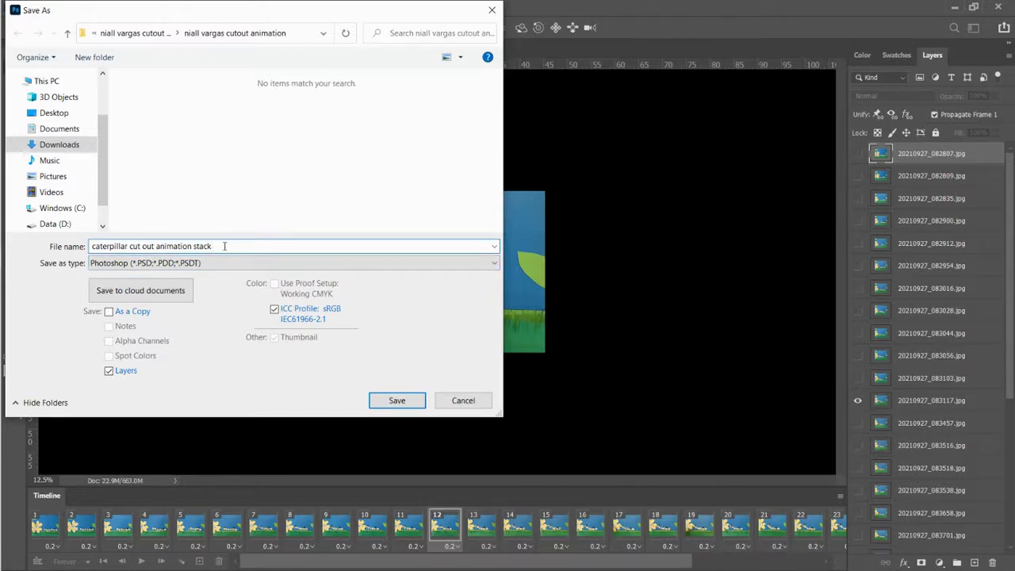
{"action": "left_click_drag", "start_coordinate": [359, 13], "coordinate": [659, 110]}
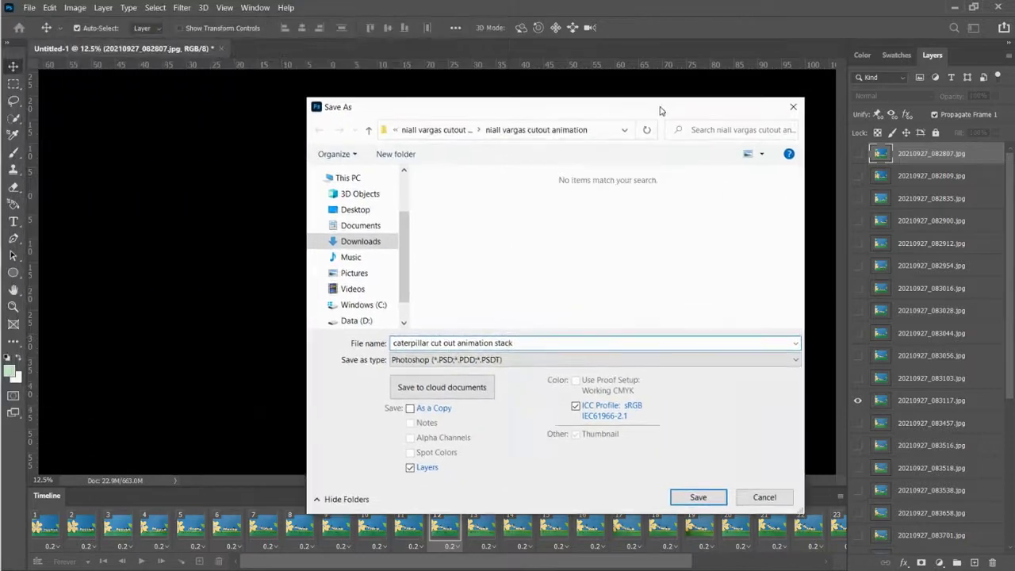
{"action": "left_click", "coordinate": [764, 497]}
Save the animation on this computer as 'niall animation stack.psd', keeping Maximize Compatibility.
{"action": "left_click", "coordinate": [973, 8]}
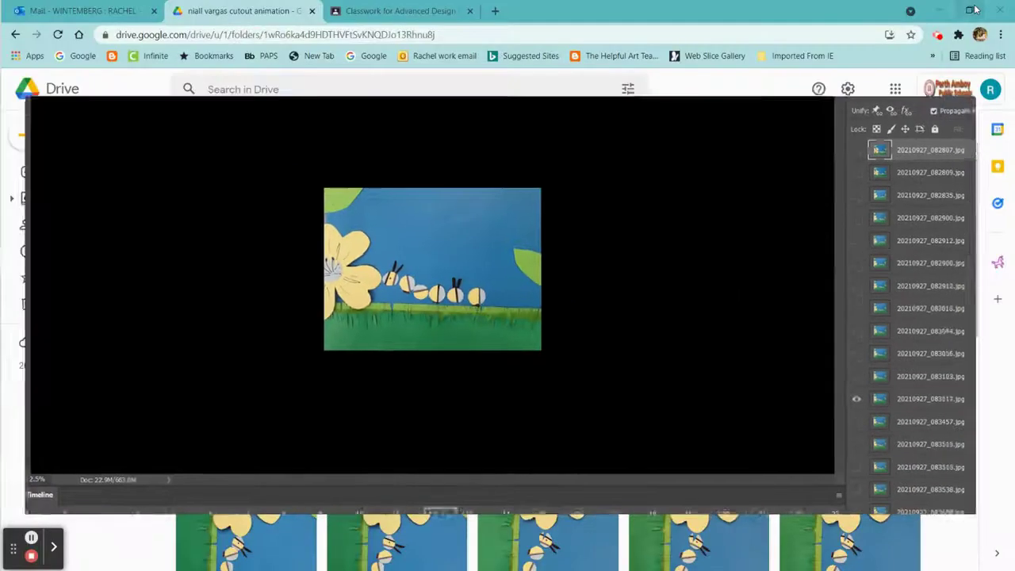
{"action": "mouse_move", "coordinate": [522, 114]}
{"action": "left_mouse_down"}
{"action": "mouse_move", "coordinate": [534, 227]}
{"action": "mouse_move", "coordinate": [528, 100]}
{"action": "left_mouse_up"}
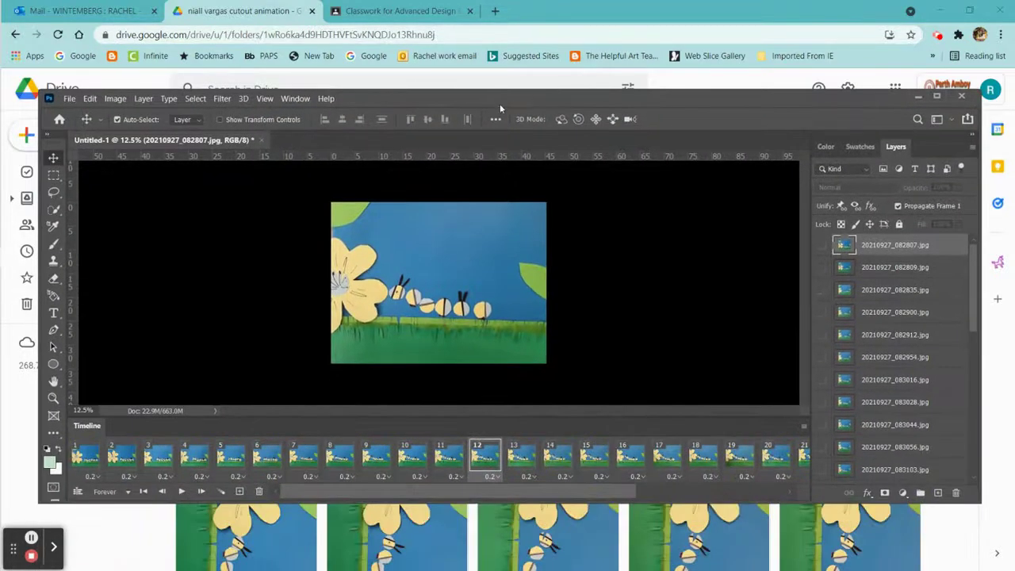
{"action": "left_click", "coordinate": [69, 99]}
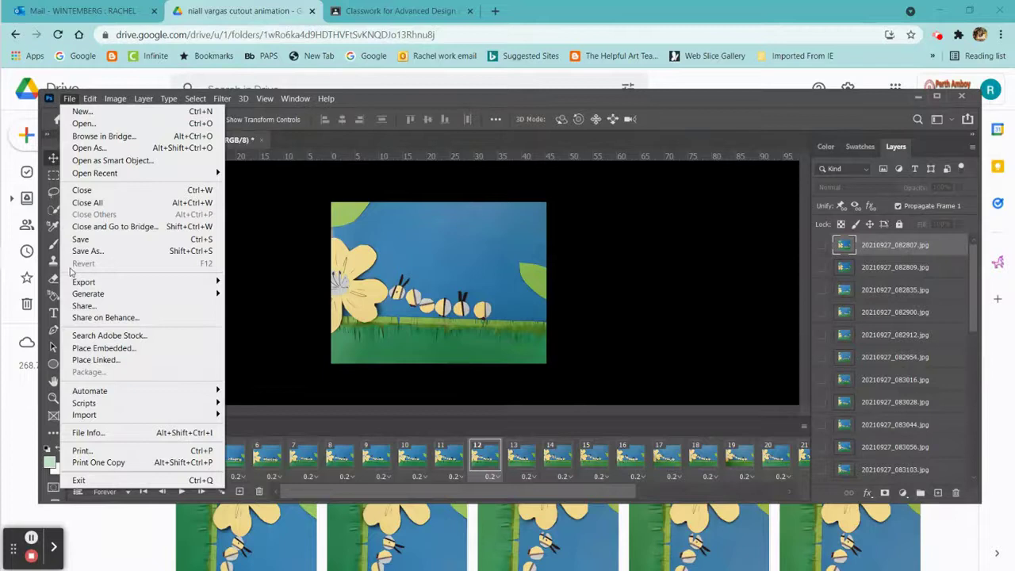
{"action": "left_click", "coordinate": [100, 255]}
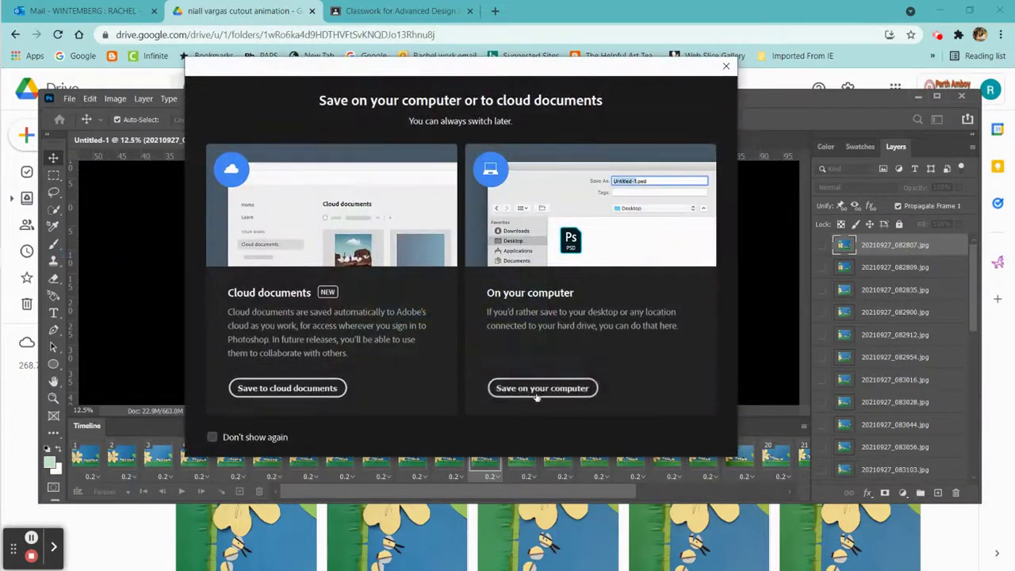
{"action": "left_click", "coordinate": [540, 391]}
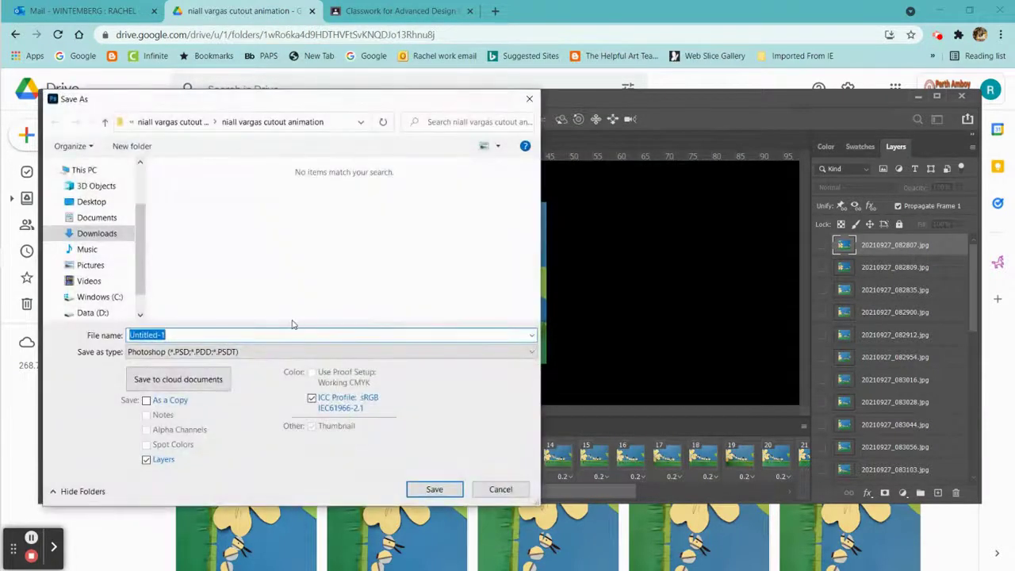
{"action": "type", "text": "niall ca"}
{"action": "key", "text": "BackSpace"}
{"action": "key", "text": "BackSpace"}
{"action": "type", "text": "animation"}
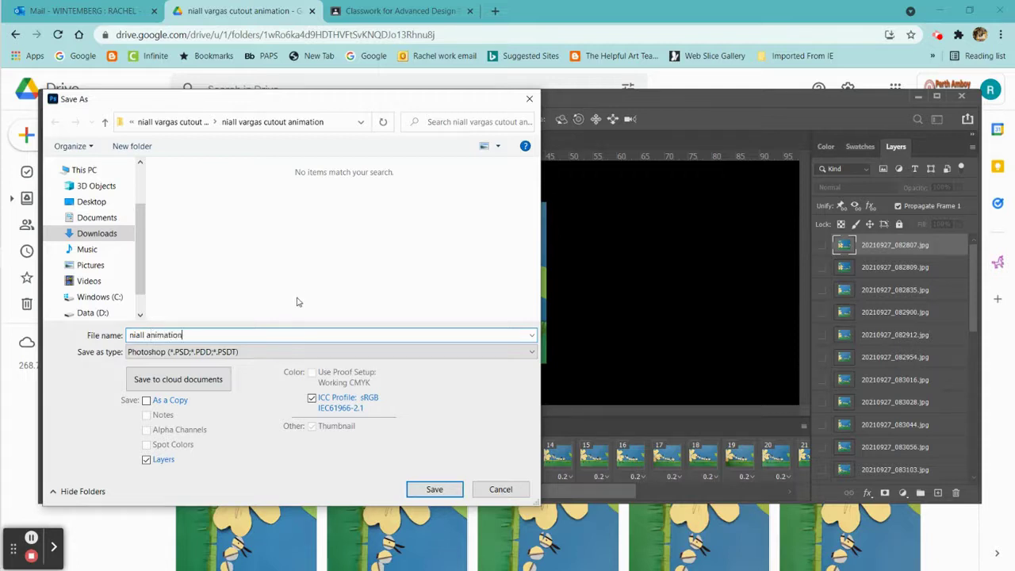
{"action": "type", "text": " stack"}
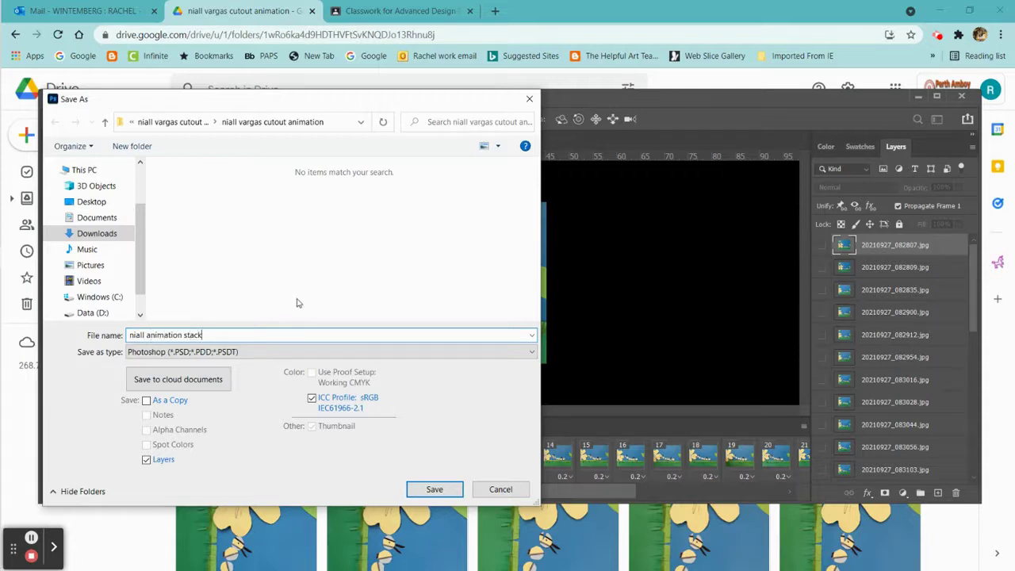
{"action": "left_click", "coordinate": [434, 489]}
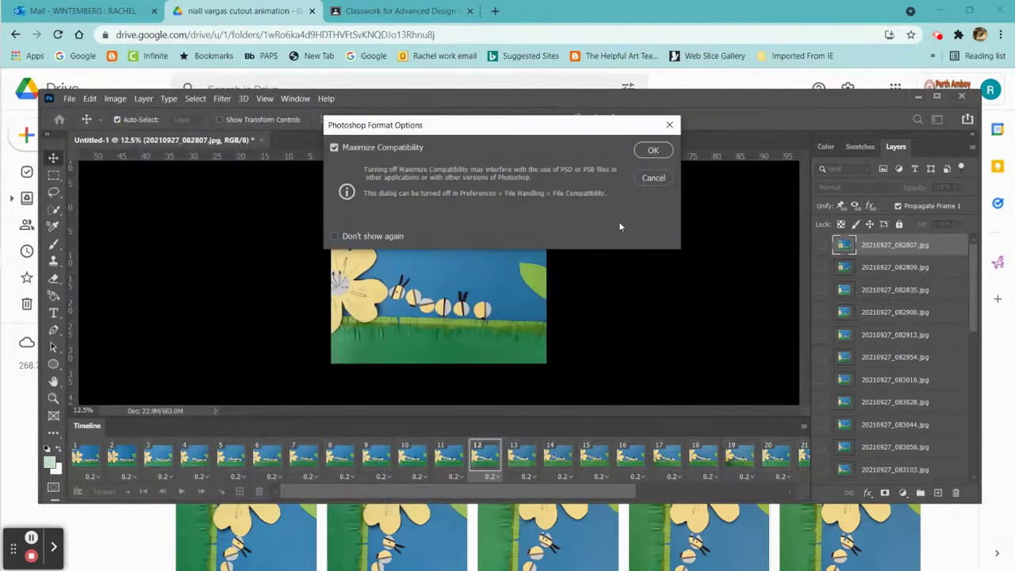
{"action": "left_click", "coordinate": [652, 152]}
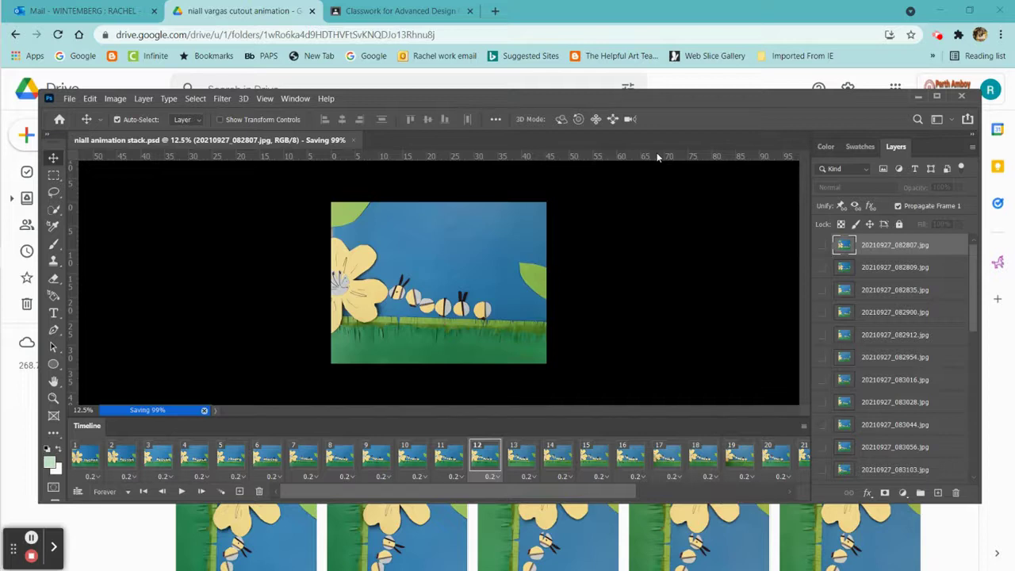
Open the Render Video dialog from File > Export.
{"action": "left_click", "coordinate": [71, 99]}
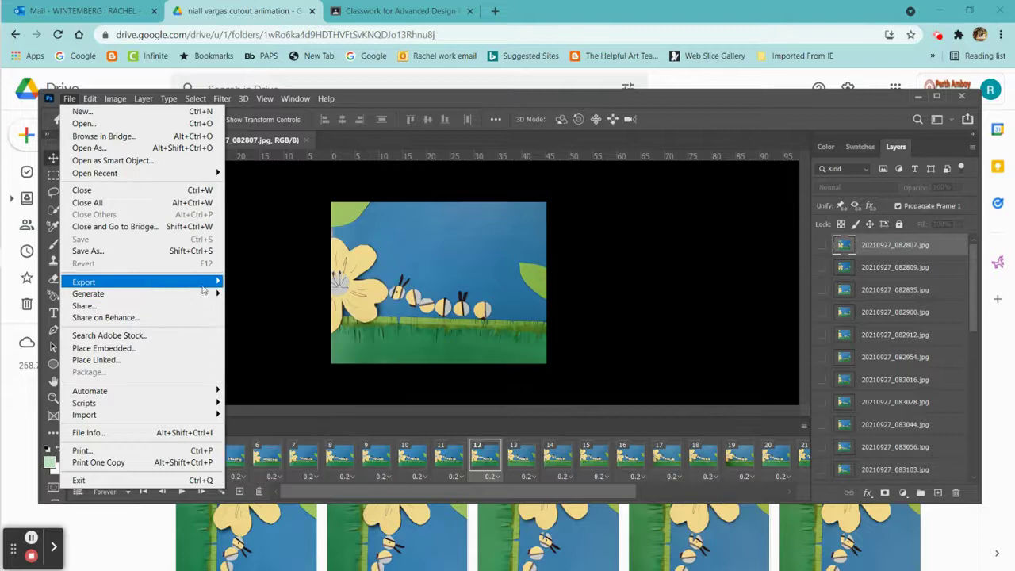
{"action": "mouse_move", "coordinate": [207, 283]}
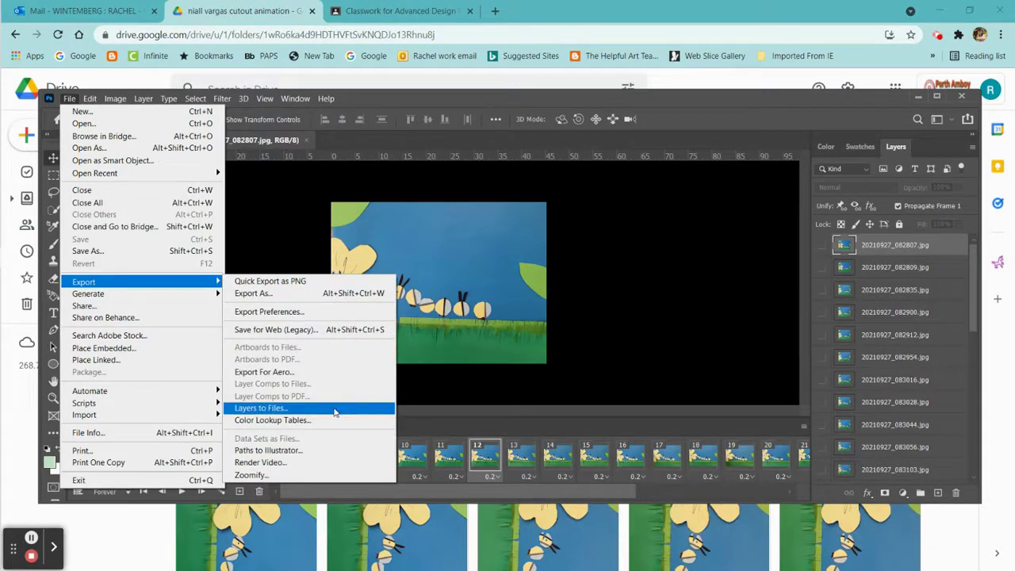
{"action": "left_click", "coordinate": [297, 462]}
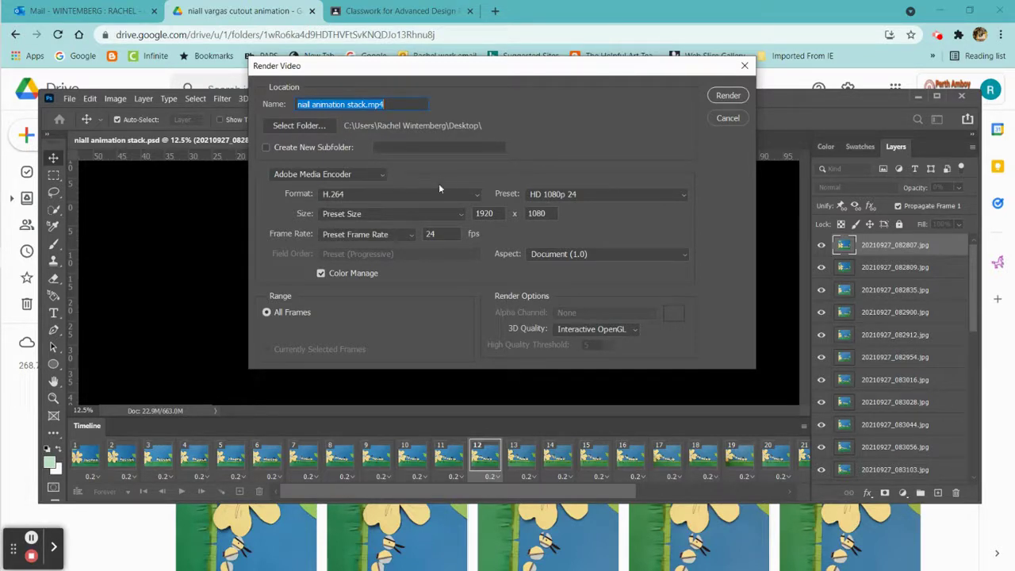
Set the output size to DVCPRO HD 1080p and render the H.264 MP4.
{"action": "left_click", "coordinate": [460, 214]}
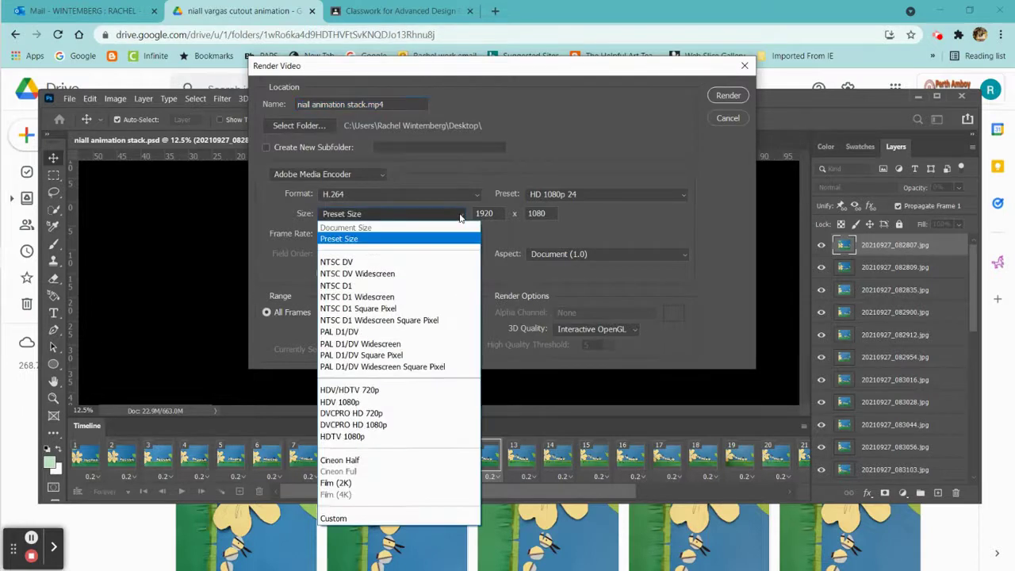
{"action": "left_click", "coordinate": [385, 426]}
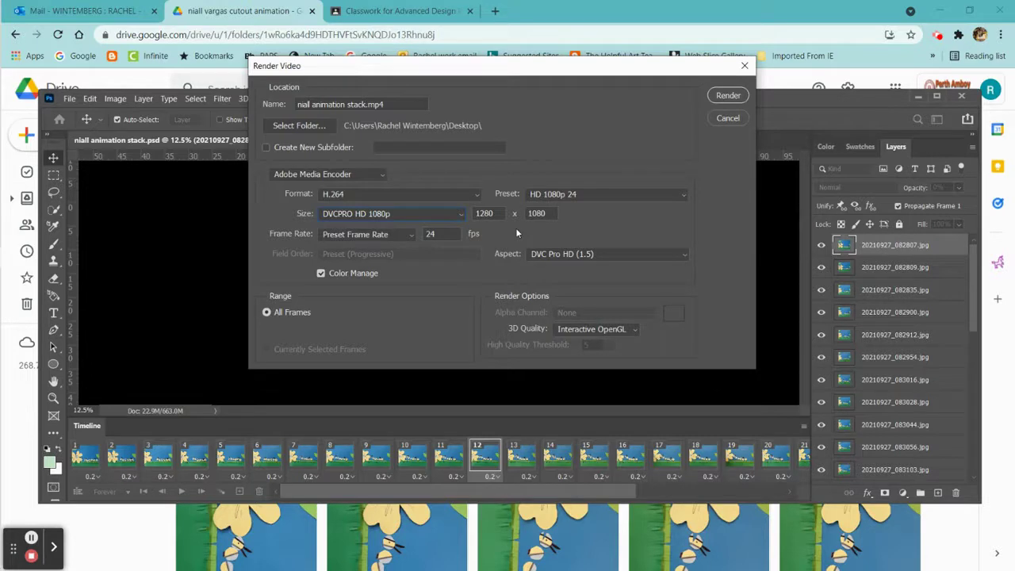
{"action": "left_click", "coordinate": [456, 215]}
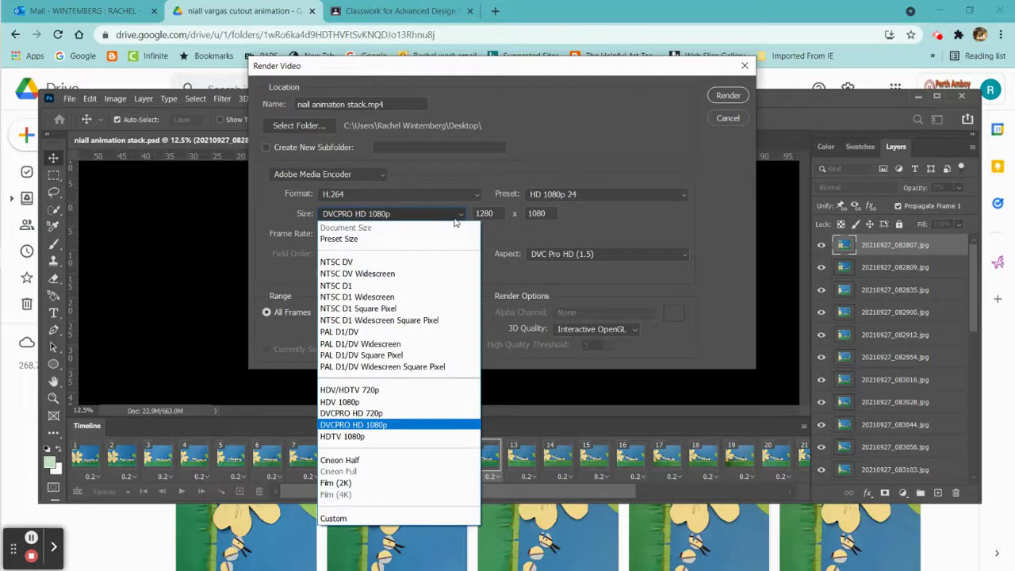
{"action": "left_click", "coordinate": [457, 219]}
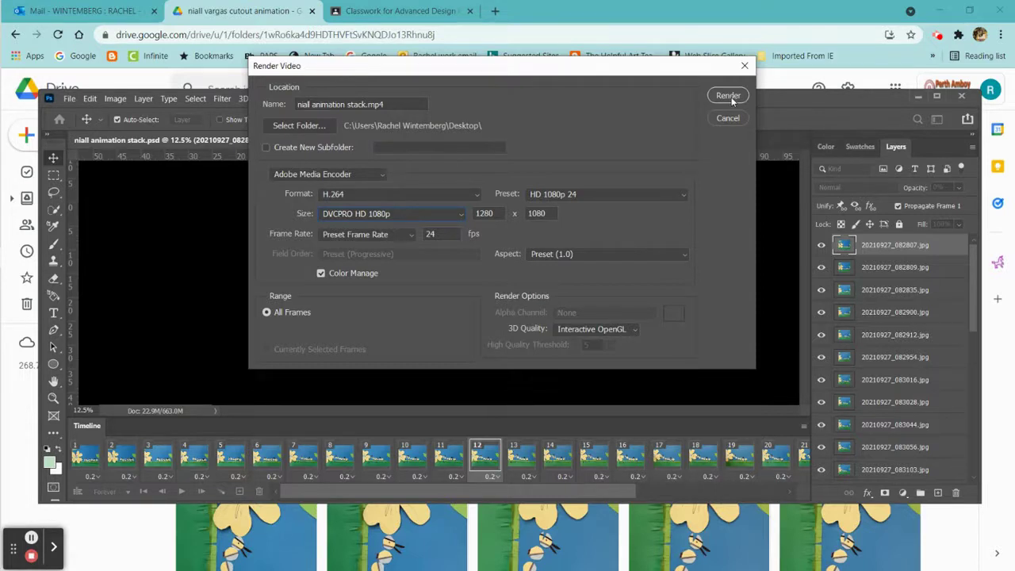
{"action": "left_click", "coordinate": [728, 96]}
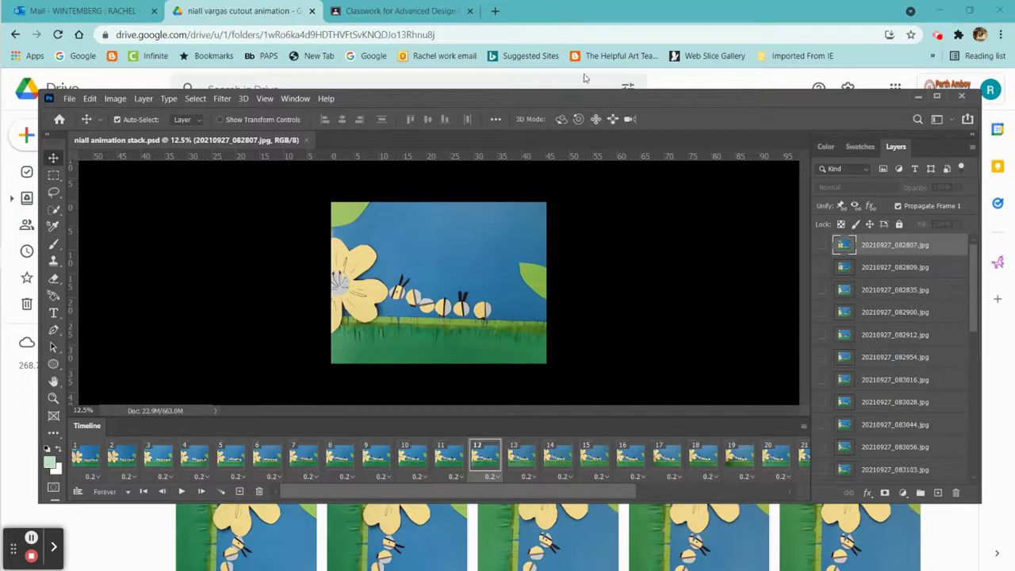
Bring up File Explorer and show the Desktop folder.
{"action": "mouse_move", "coordinate": [3, 241]}
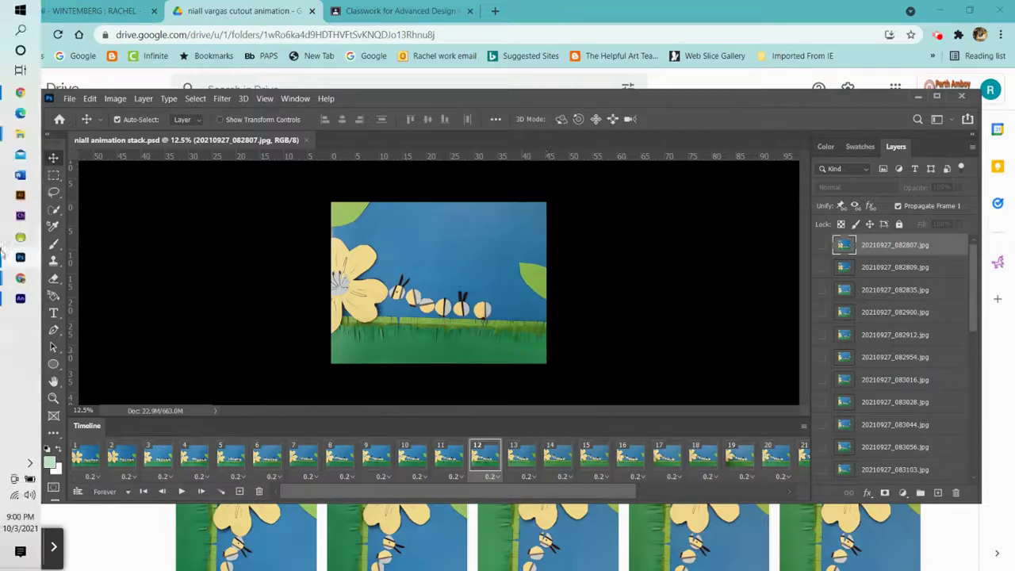
{"action": "mouse_move", "coordinate": [22, 138]}
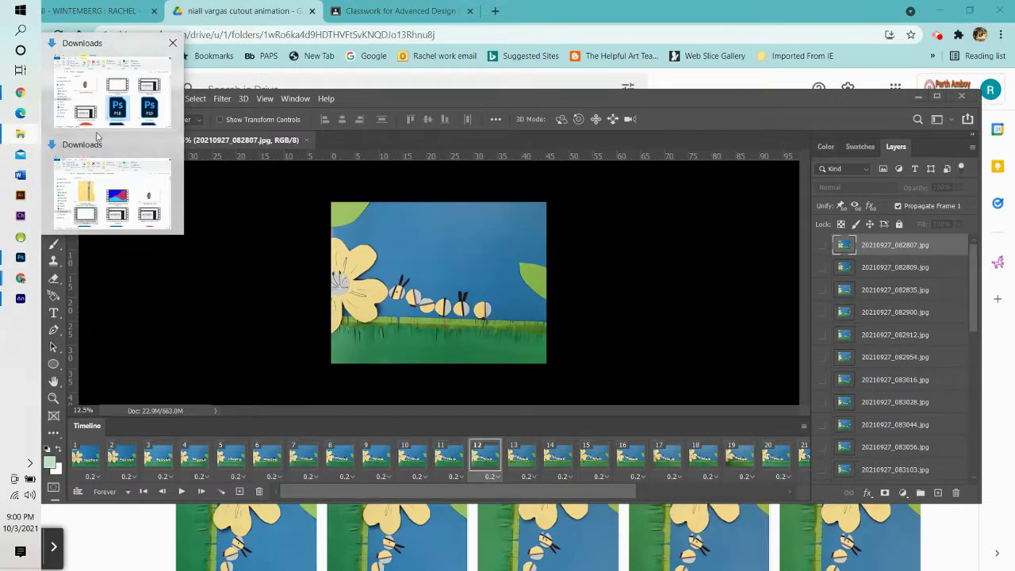
{"action": "left_click", "coordinate": [112, 193]}
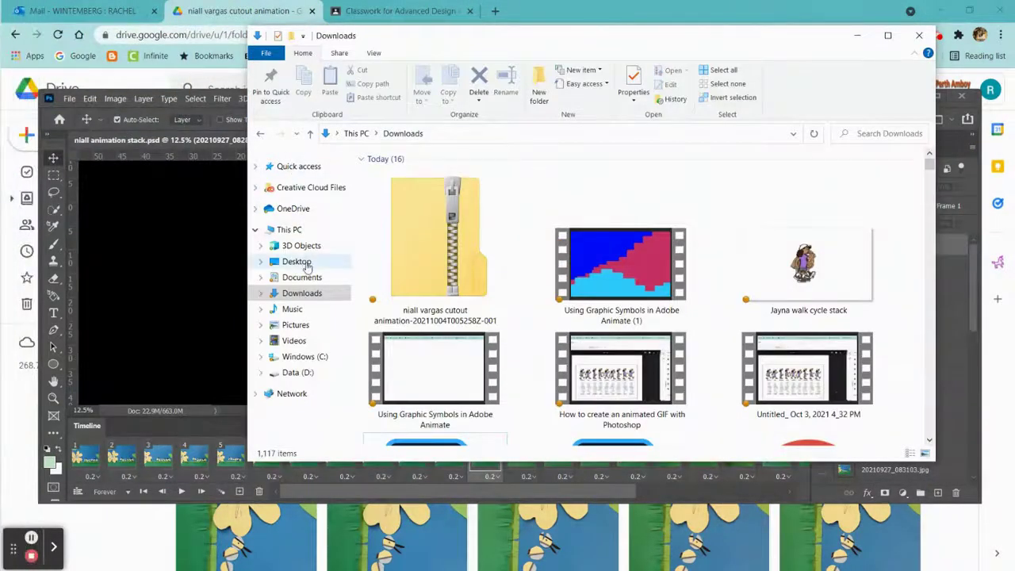
{"action": "left_click", "coordinate": [307, 263]}
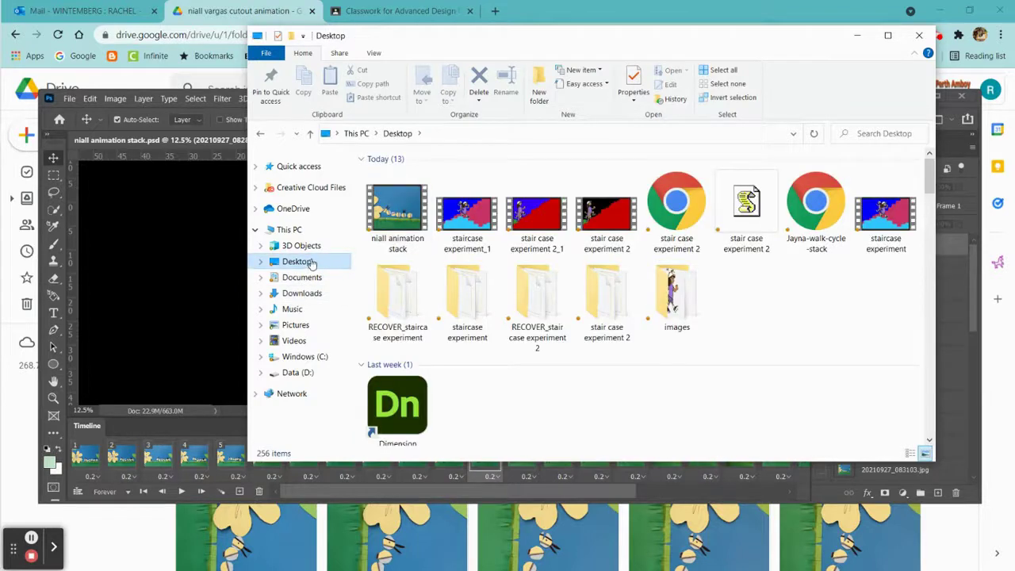
Play the 'niall animation stack' MP4 through, then close the video player.
{"action": "double_click", "coordinate": [402, 210]}
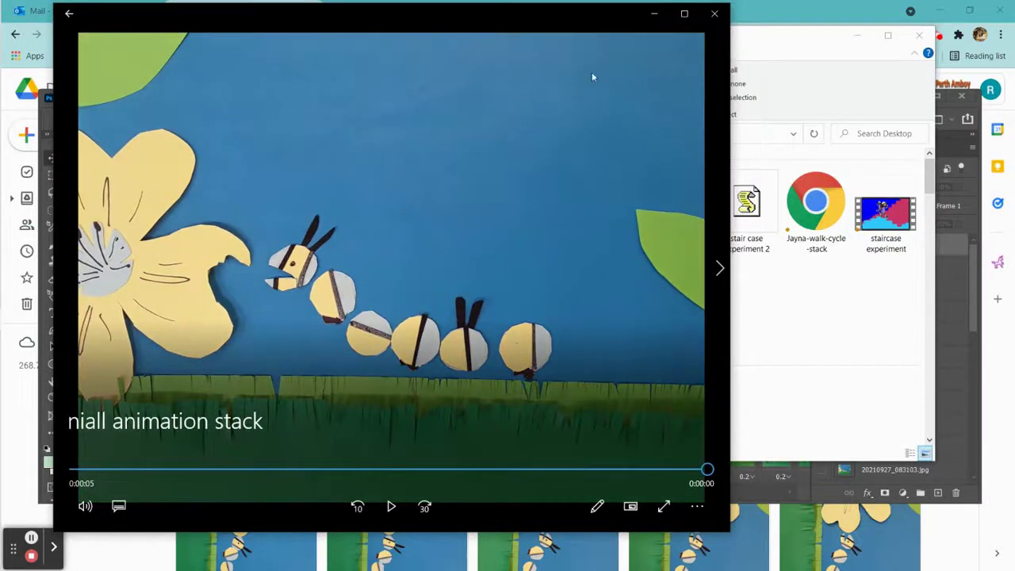
{"action": "left_click", "coordinate": [714, 13]}
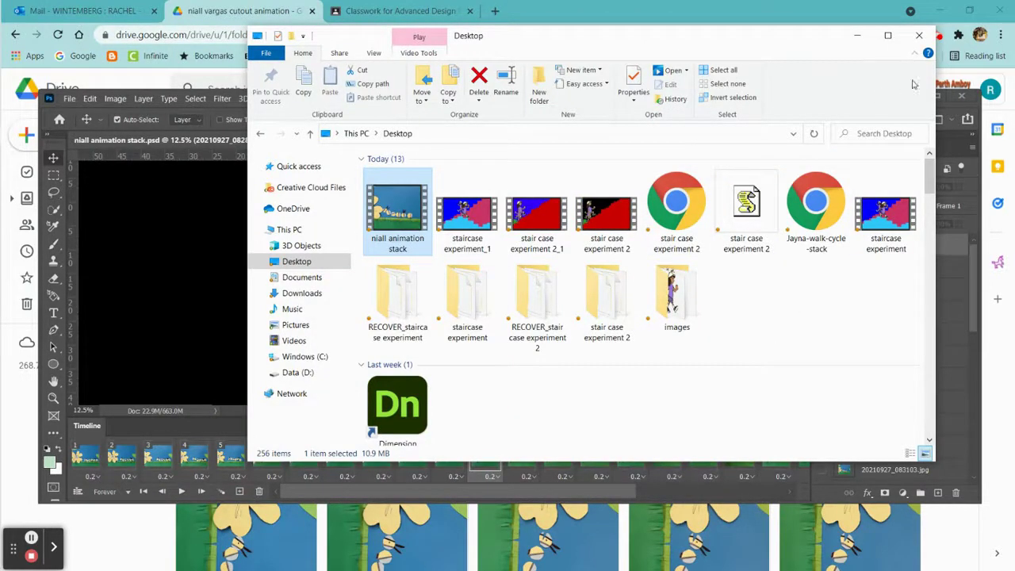
{"action": "mouse_move", "coordinate": [4, 186]}
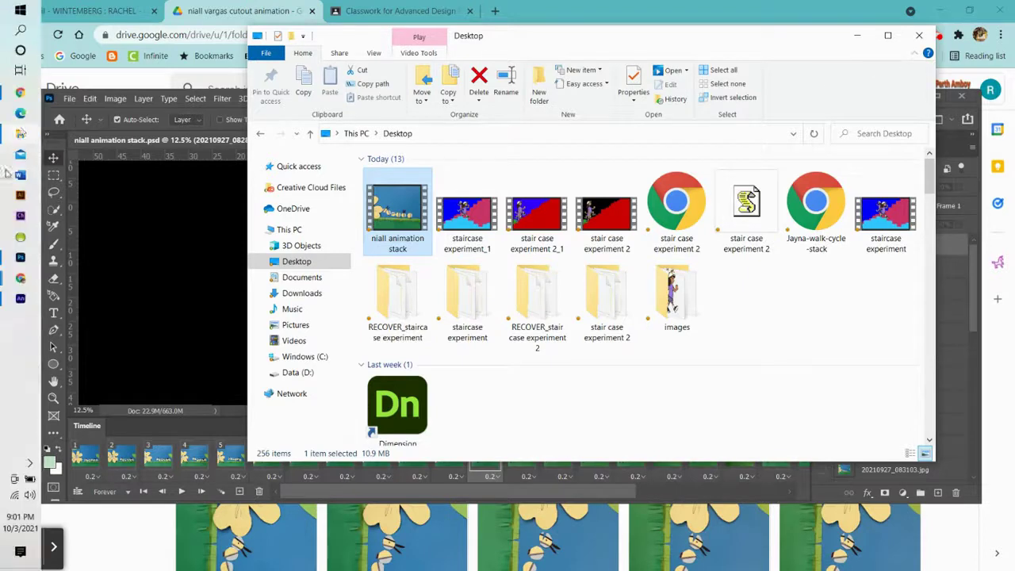